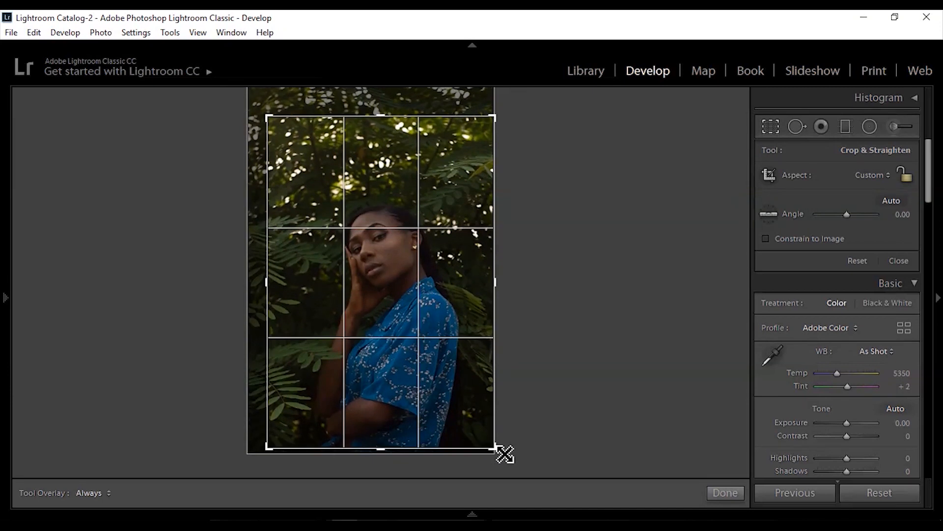
- Apply the crop and set Exposure to +0.71, Contrast to +17, Highlights to −10, Shadows to +52 and Blacks to −38
click(725, 492)
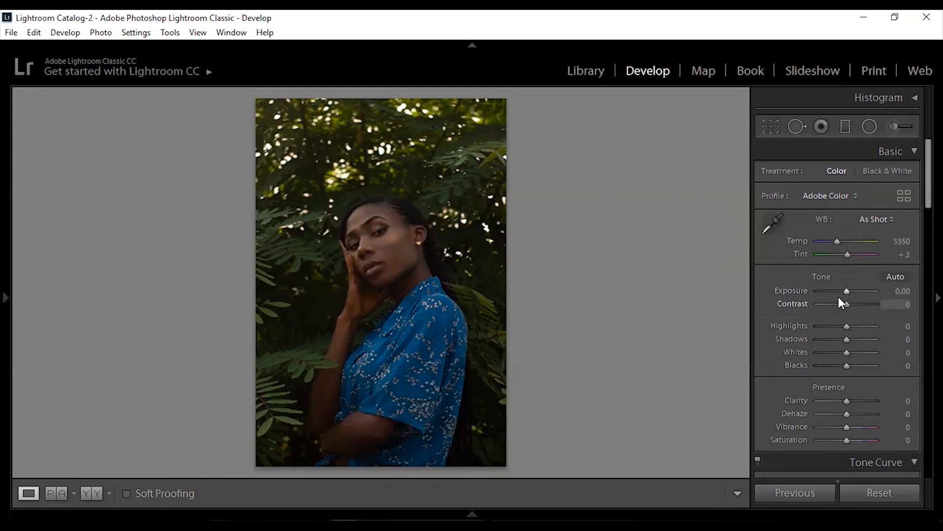
drag(847, 291, 852, 293)
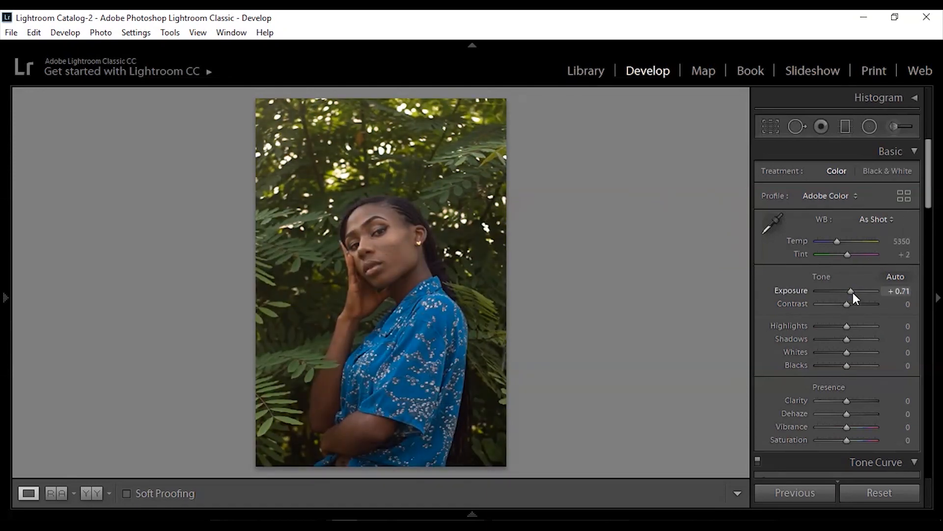
drag(864, 340, 837, 365)
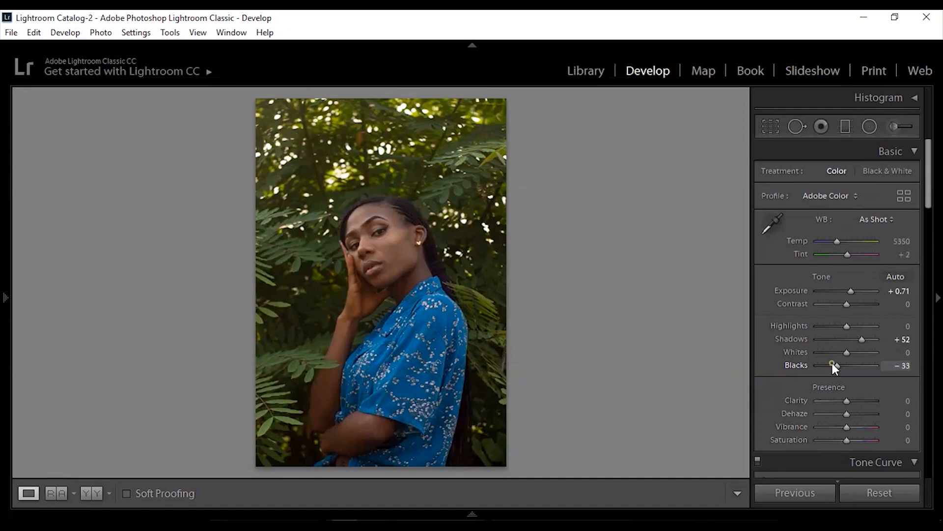
mouse_move(847, 325)
mouse_down()
mouse_move(832, 324)
mouse_move(857, 325)
mouse_move(844, 327)
mouse_move(854, 310)
mouse_up()
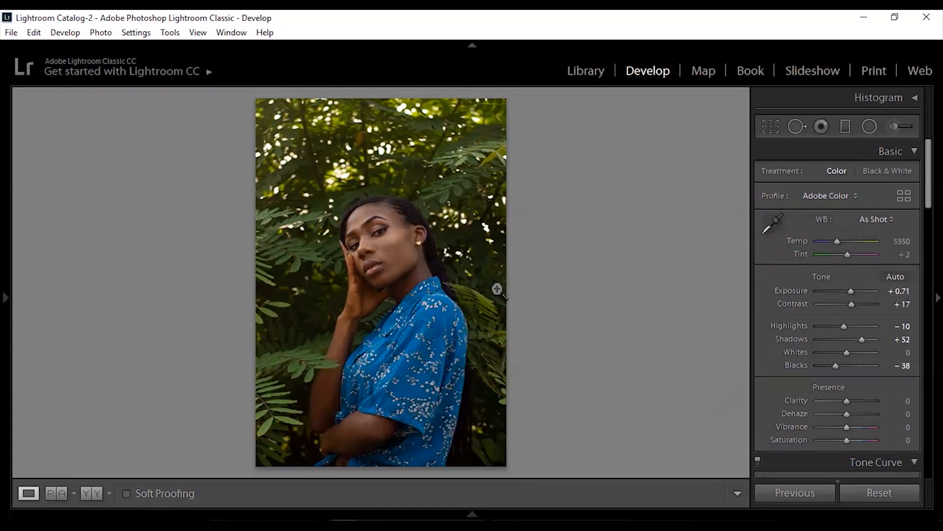
- Refine the light and warmth of the portrait with Exposure +0.83, Shadows +55 and a colour temperature of 5571
drag(853, 289, 853, 289)
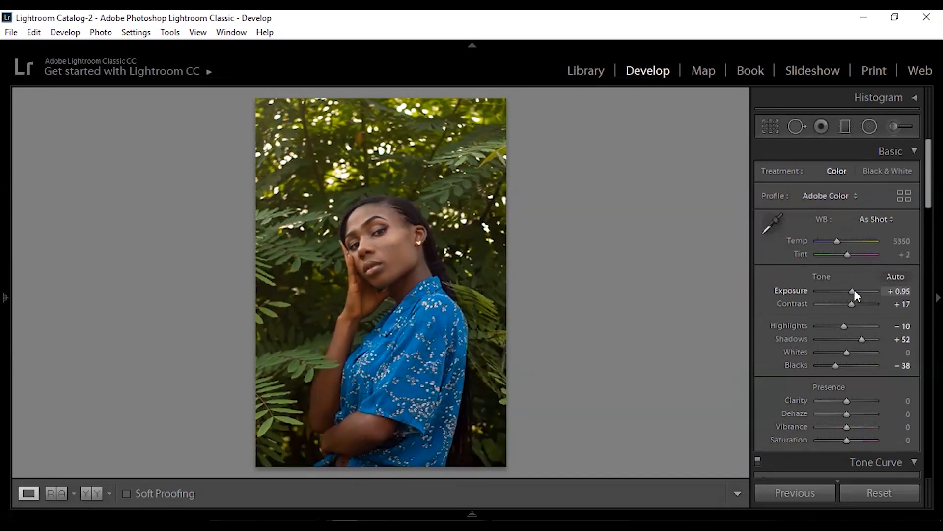
drag(863, 339, 861, 339)
drag(855, 290, 853, 290)
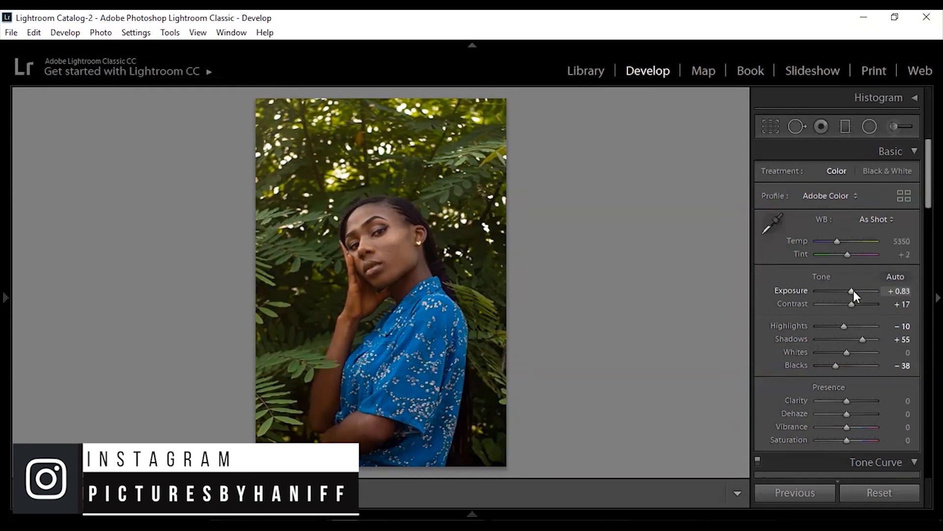
drag(836, 242, 838, 244)
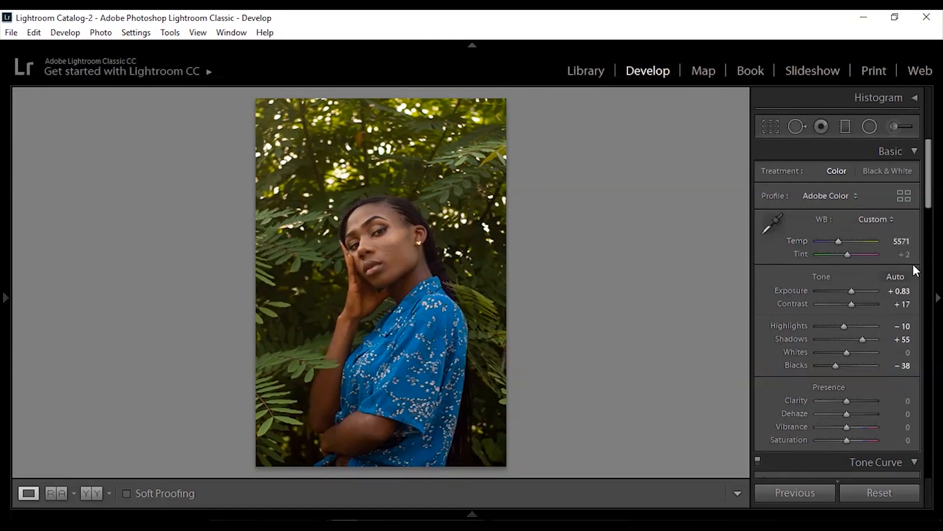
- Set Clarity to +5 and Saturation to −7, and raise Shadows to +71 and Contrast to +21
scroll(932, 193, down, 2)
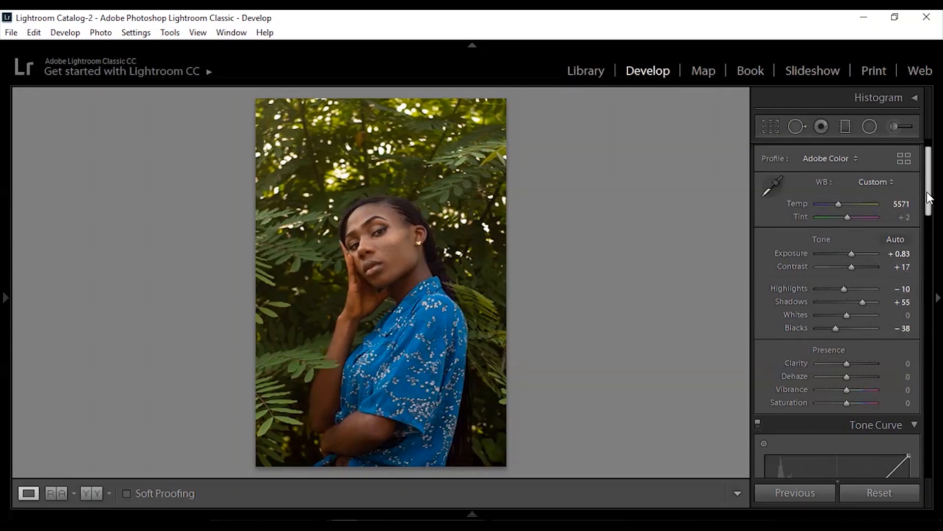
scroll(929, 202, down, 2)
drag(929, 202, 930, 204)
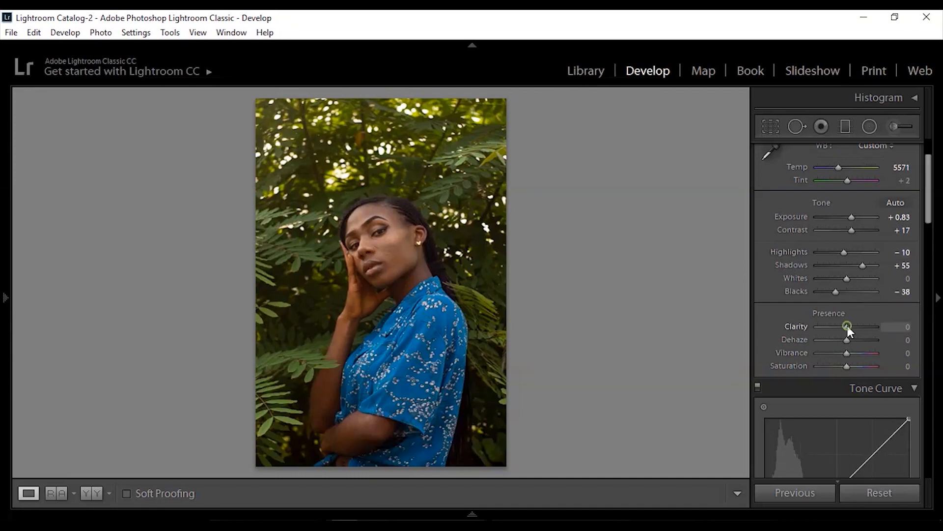
drag(850, 326, 848, 325)
drag(927, 217, 928, 231)
drag(844, 314, 845, 318)
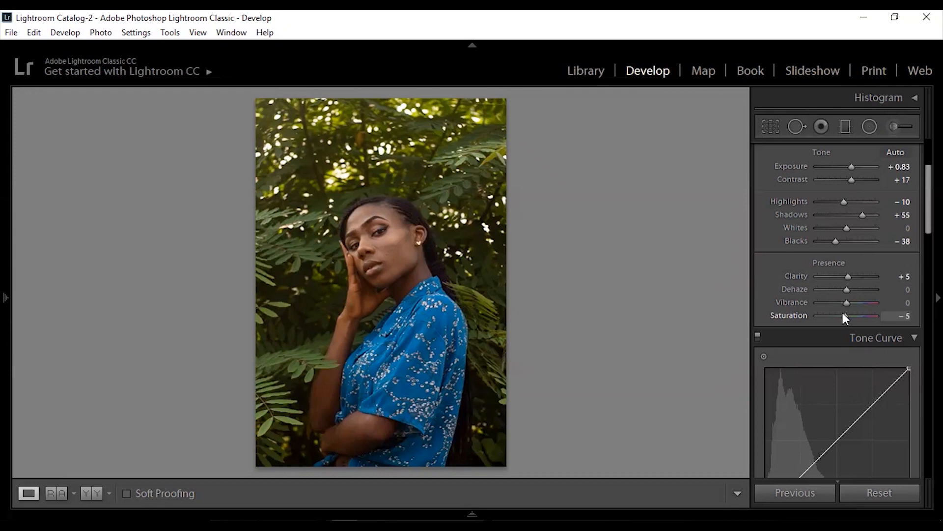
drag(842, 312, 852, 311)
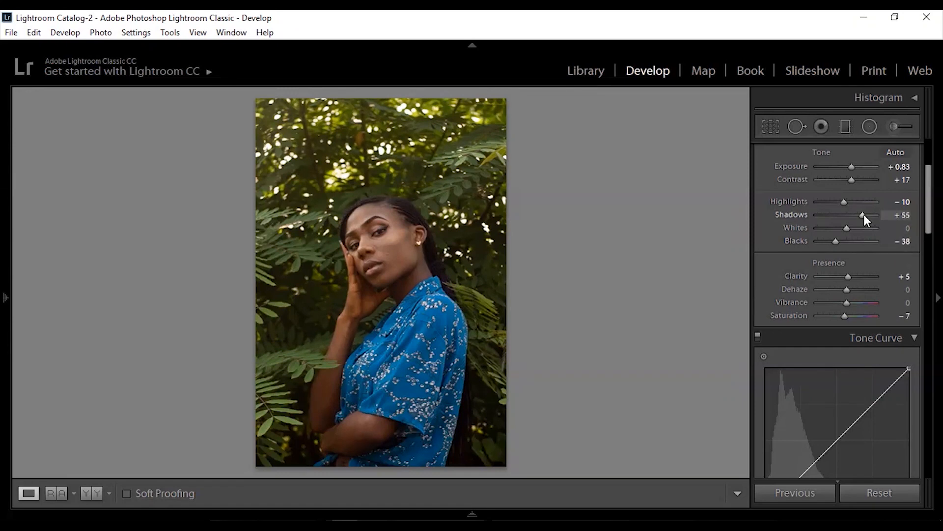
drag(865, 216, 868, 218)
drag(853, 175, 854, 176)
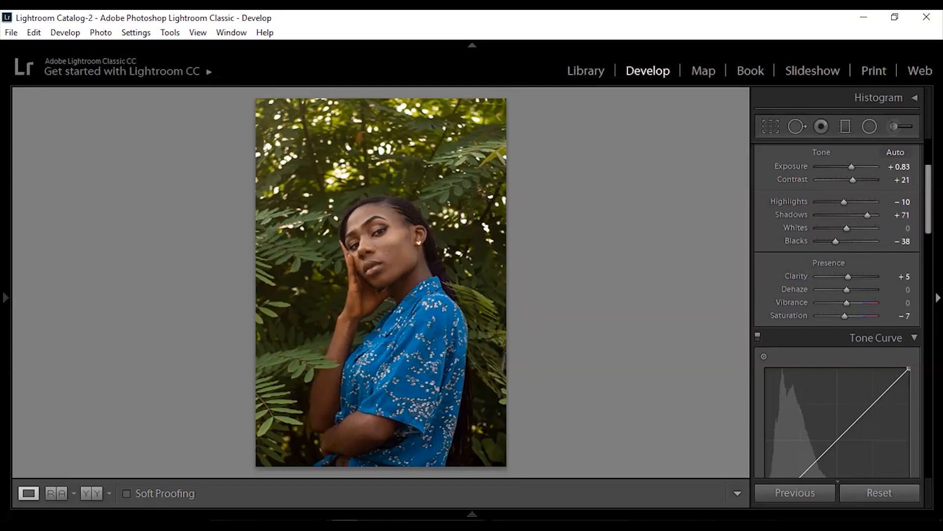
- Add three points to the RGB tone curve, one each in the shadows, midtones and highlights
drag(930, 211, 931, 246)
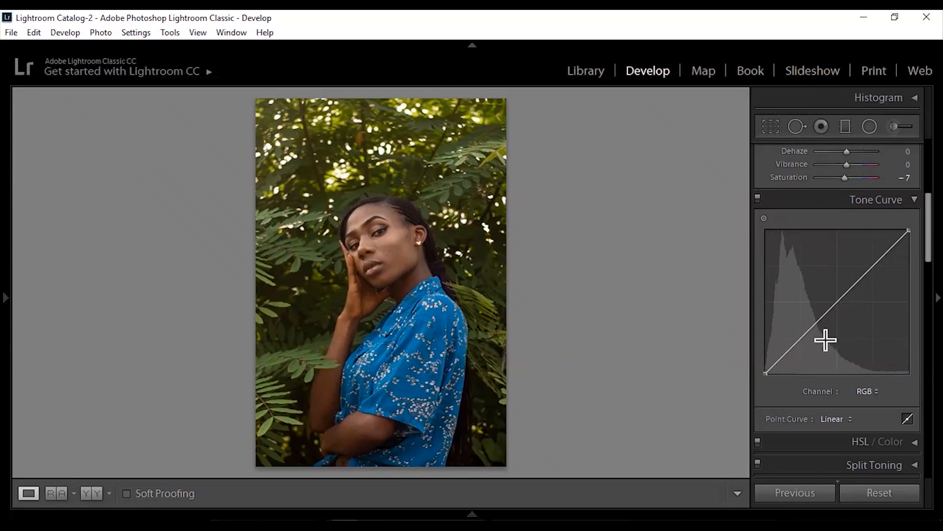
drag(803, 336, 802, 341)
click(840, 300)
click(872, 269)
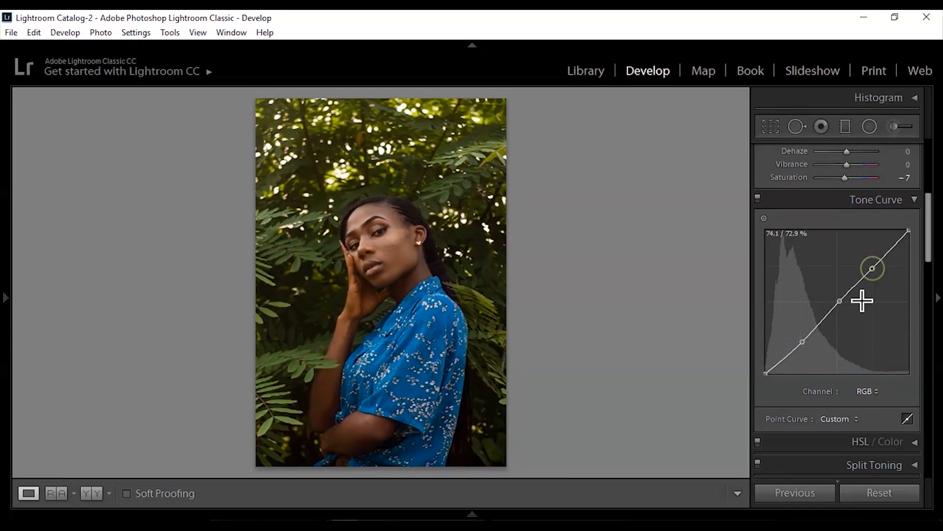
- Raise the three RGB curve points slightly and lift the black endpoint to an output of about 2.7%
drag(803, 340, 800, 335)
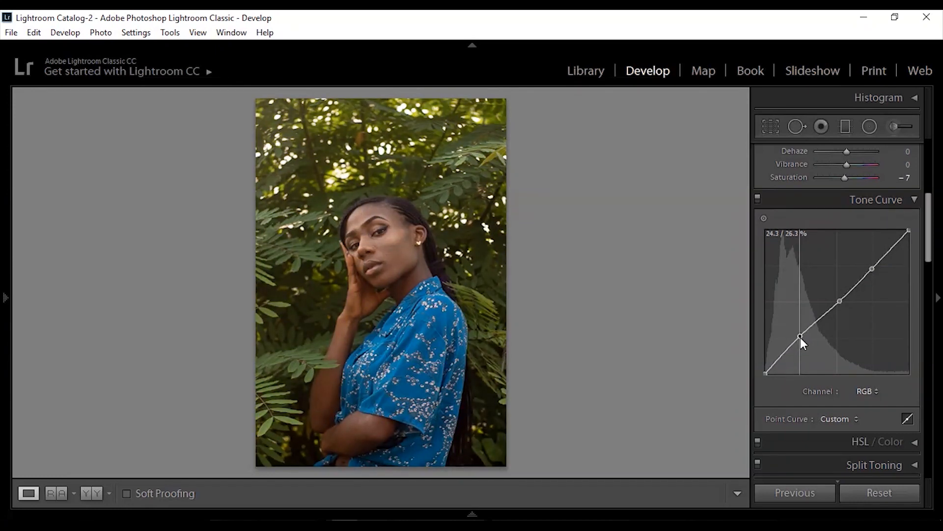
mouse_move(841, 301)
mouse_down()
mouse_move(848, 297)
mouse_move(838, 298)
mouse_up()
drag(873, 269, 873, 261)
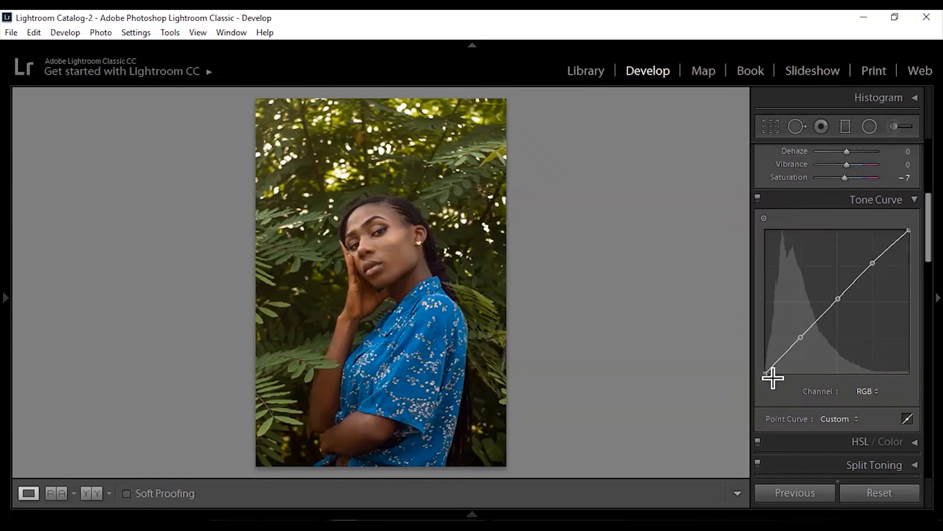
mouse_move(765, 372)
mouse_down()
mouse_move(764, 360)
mouse_move(762, 371)
mouse_up()
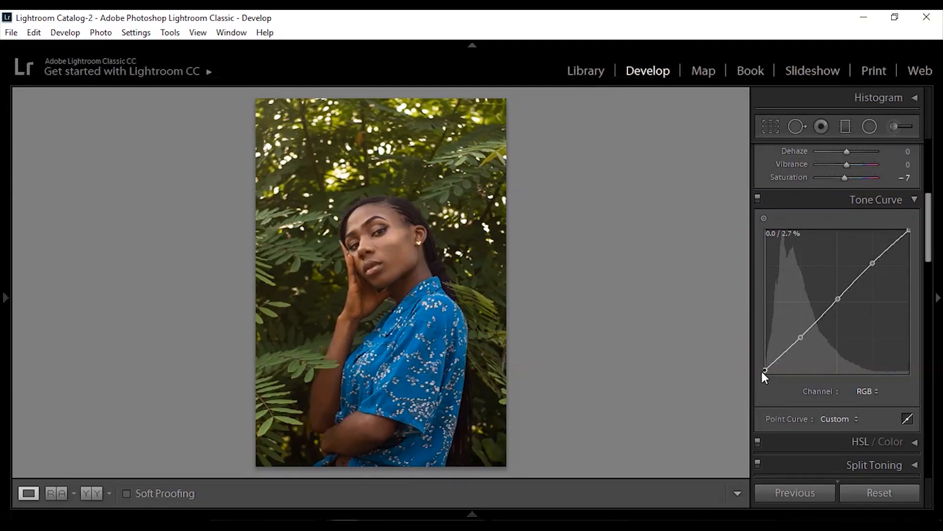
- Add shadow, midtone and highlight points to the Blue channel's tone curve and shift the shadow point slightly below the diagonal
click(862, 390)
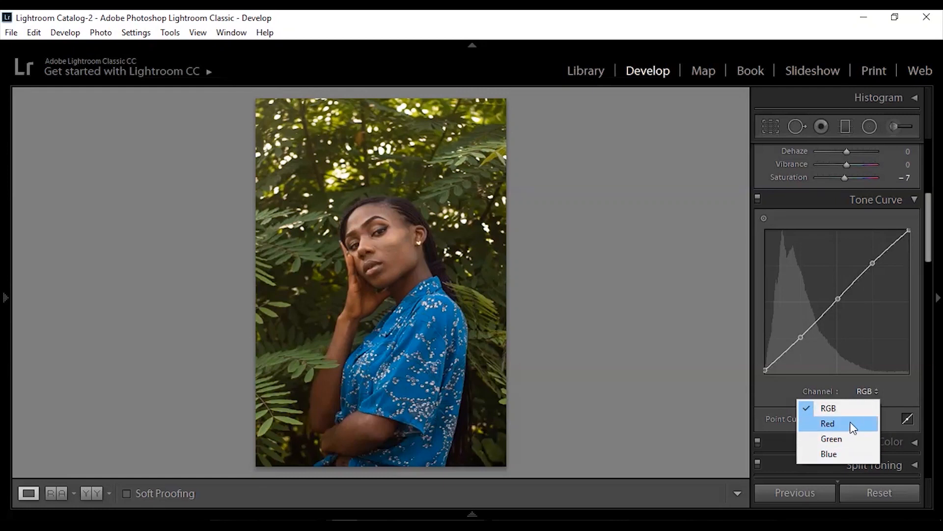
click(843, 451)
click(802, 338)
click(838, 300)
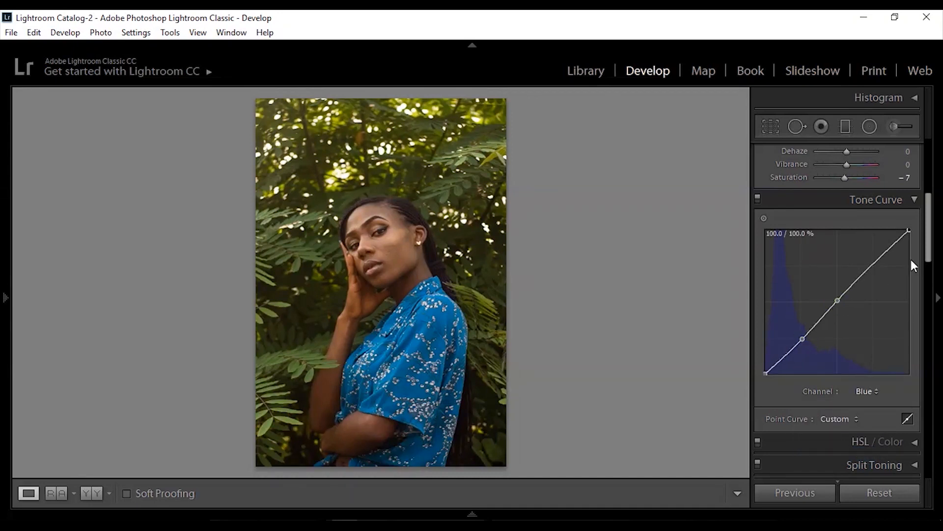
click(873, 264)
drag(802, 338, 804, 338)
- Add three points to the Green channel's tone curve and lift its black endpoint to an output of about 2.4%
click(866, 391)
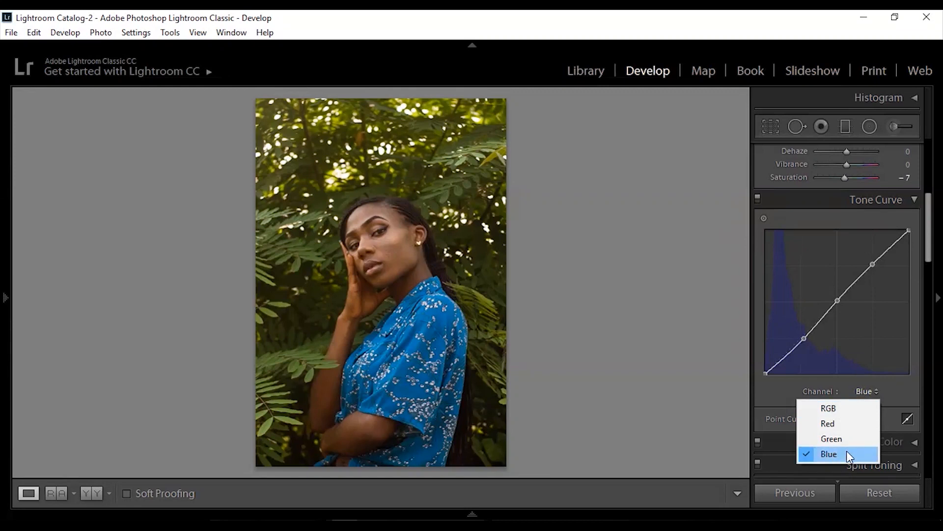
click(835, 438)
click(803, 338)
click(838, 300)
click(876, 262)
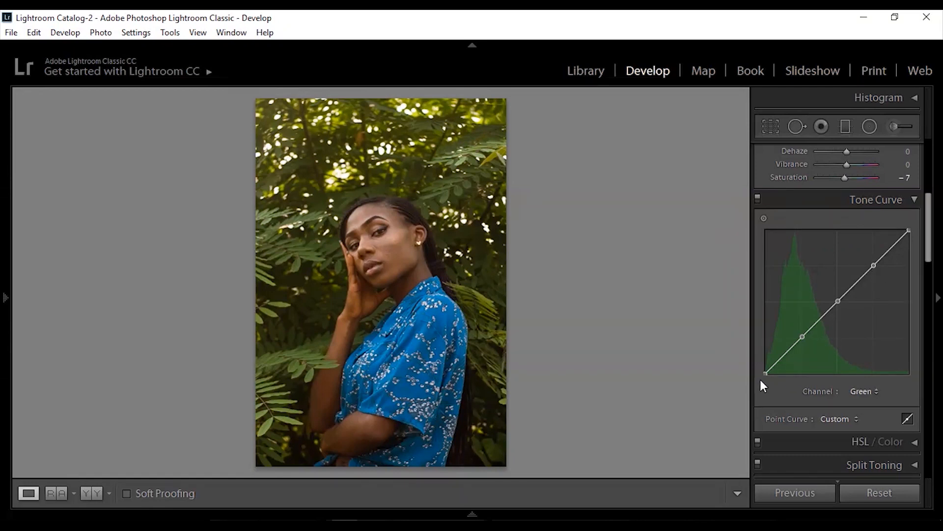
mouse_move(765, 372)
mouse_down()
mouse_move(764, 364)
mouse_move(762, 373)
mouse_up()
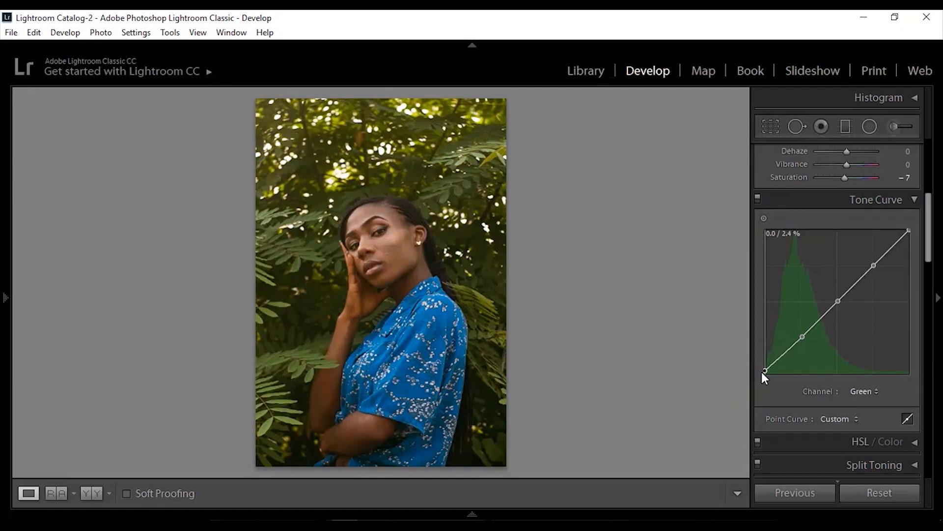
click(866, 394)
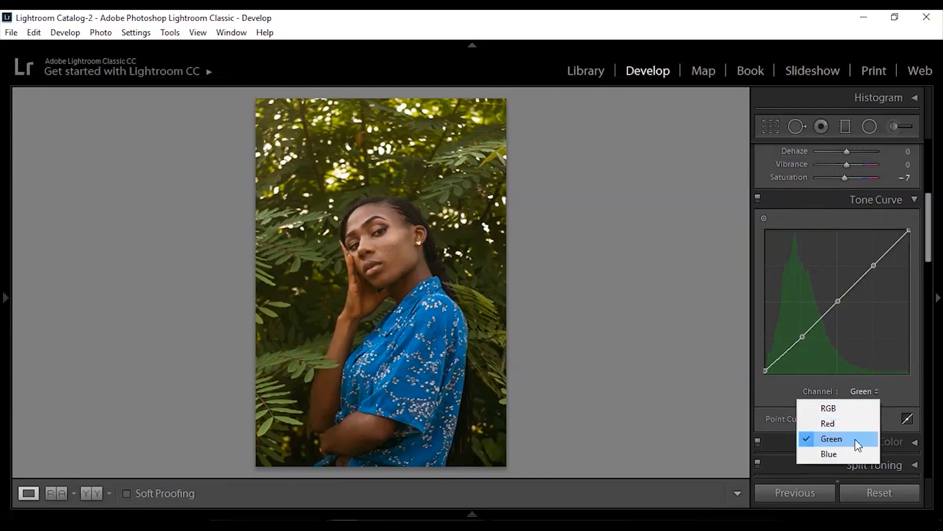
click(736, 405)
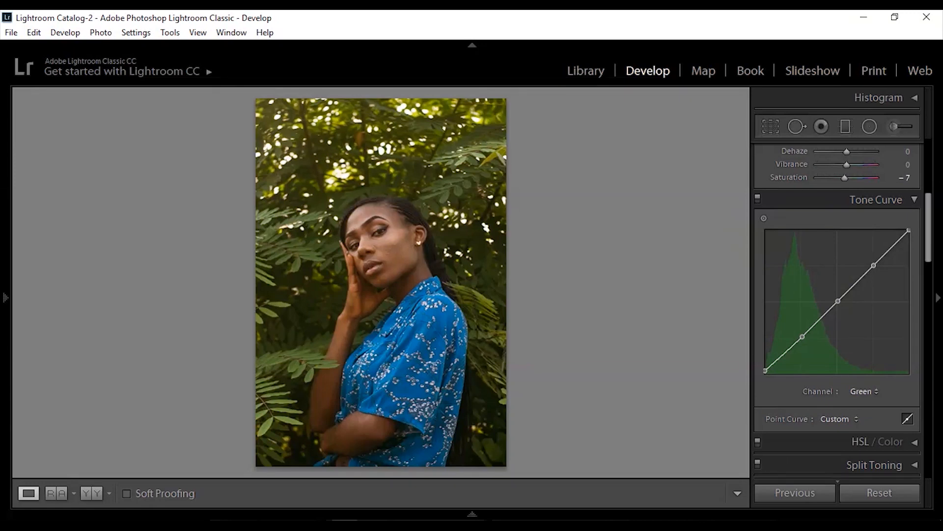
- Compare the portrait before and after side by side, inspect the face up close, and return to the single-photo view
click(91, 493)
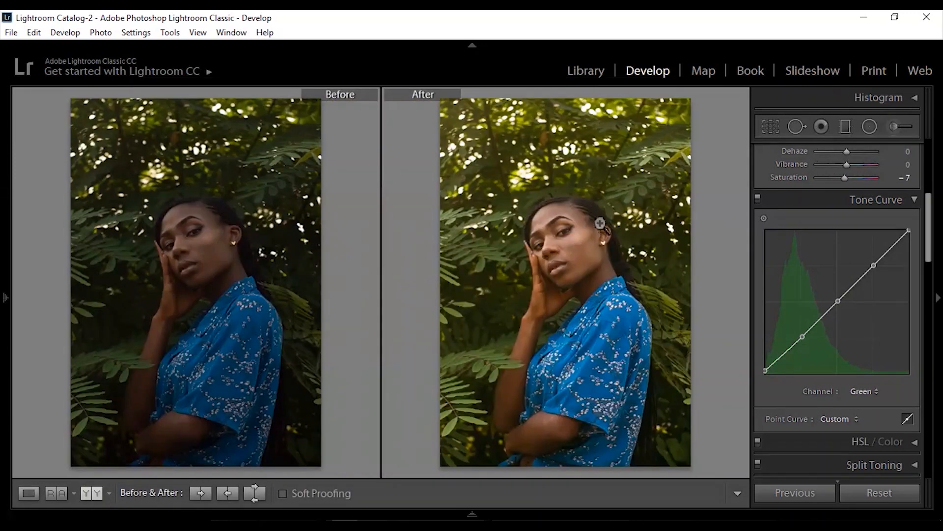
click(573, 257)
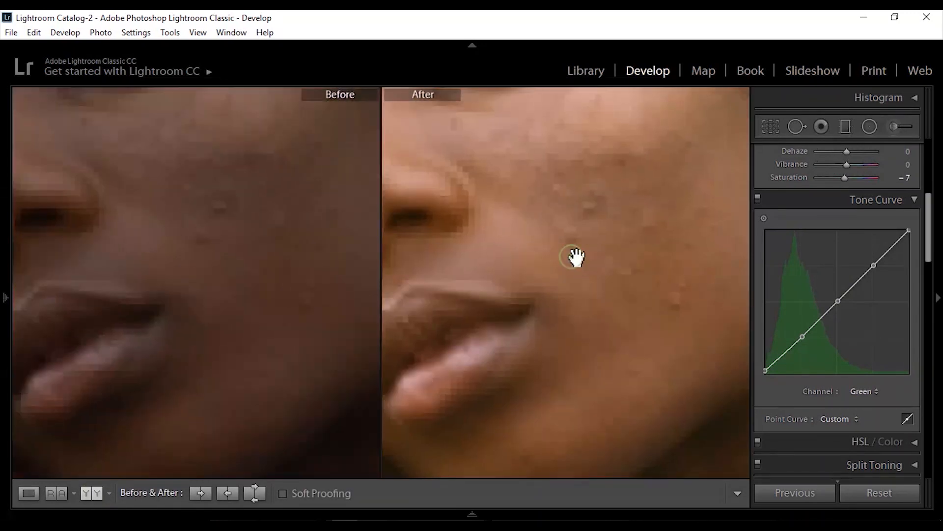
click(556, 218)
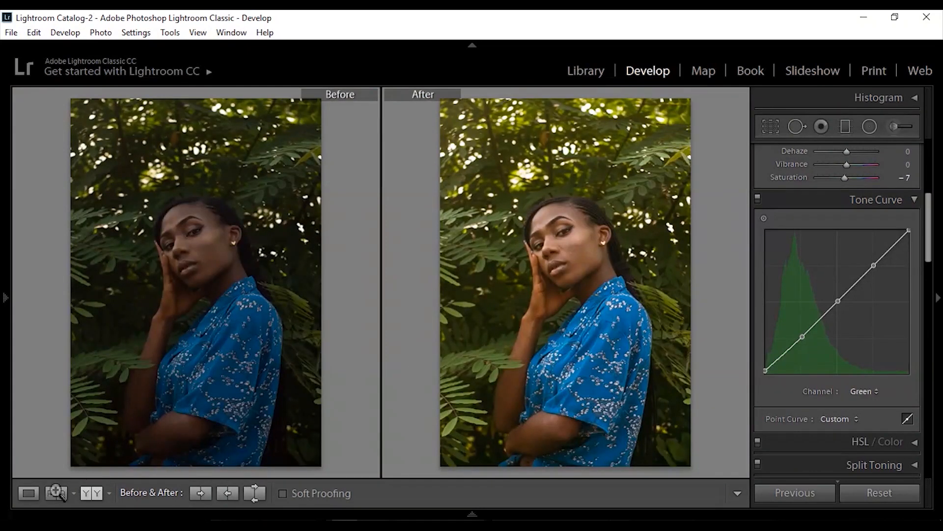
click(29, 492)
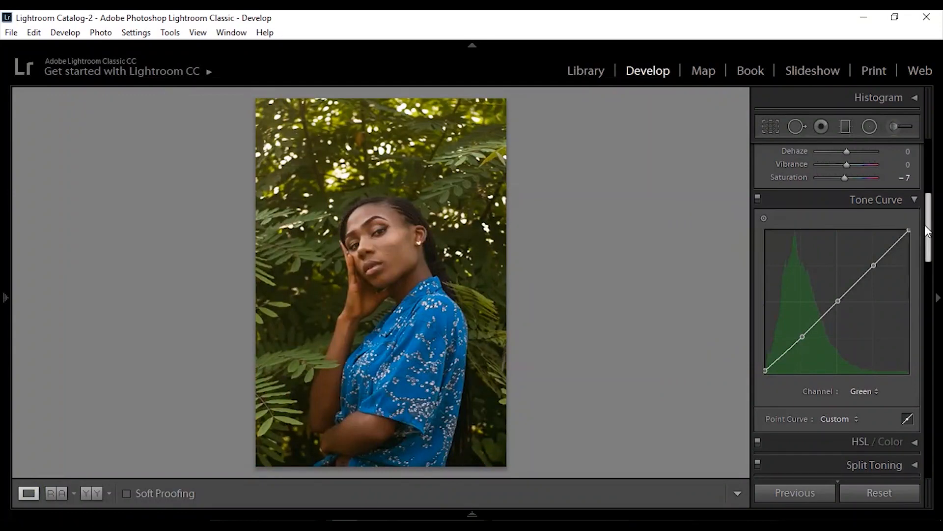
- Set the Green hue to +71 in the HSL adjustments
drag(933, 233, 936, 266)
click(915, 271)
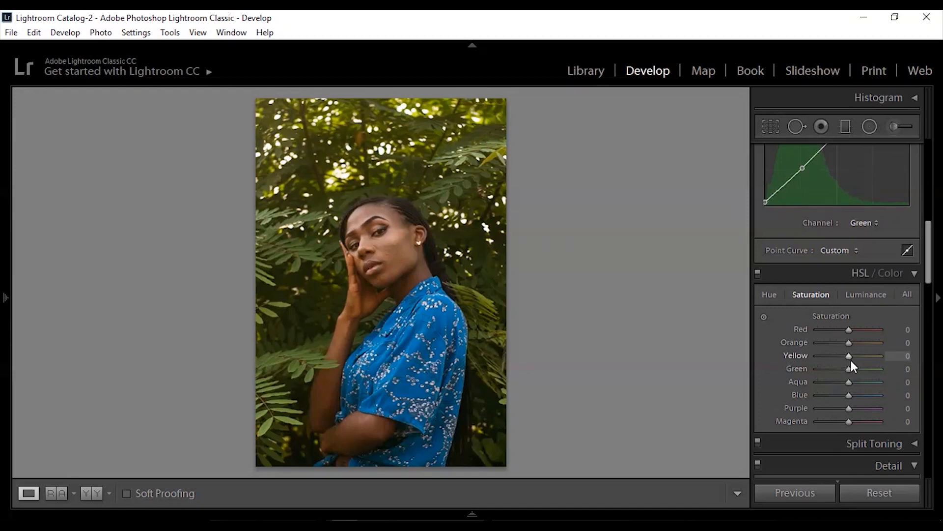
click(838, 368)
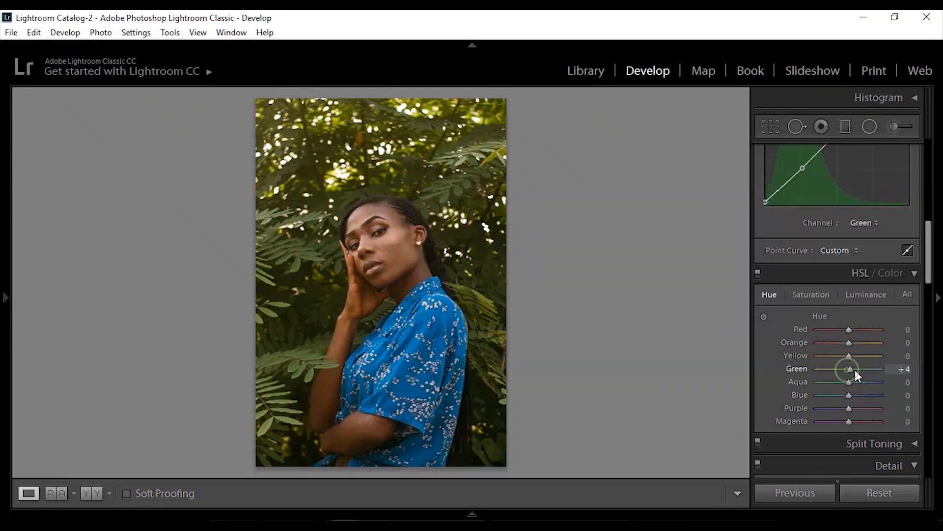
drag(855, 369, 869, 387)
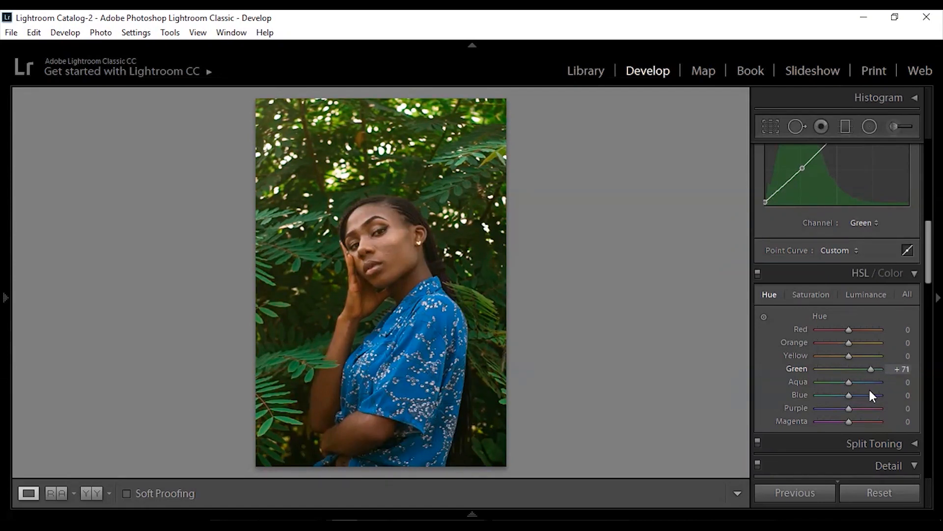
- Set the Green saturation to −27 and reduce the Blue saturation slightly
click(813, 294)
mouse_move(849, 369)
mouse_down()
mouse_move(807, 370)
mouse_move(839, 375)
mouse_up()
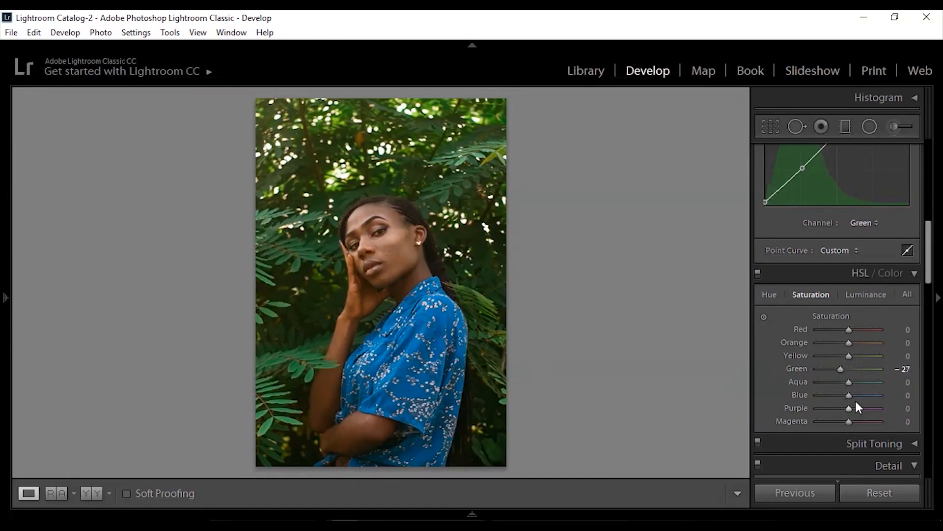
drag(850, 393, 846, 393)
- Set the Blue hue to −33 to turn the shirt toward teal
click(767, 295)
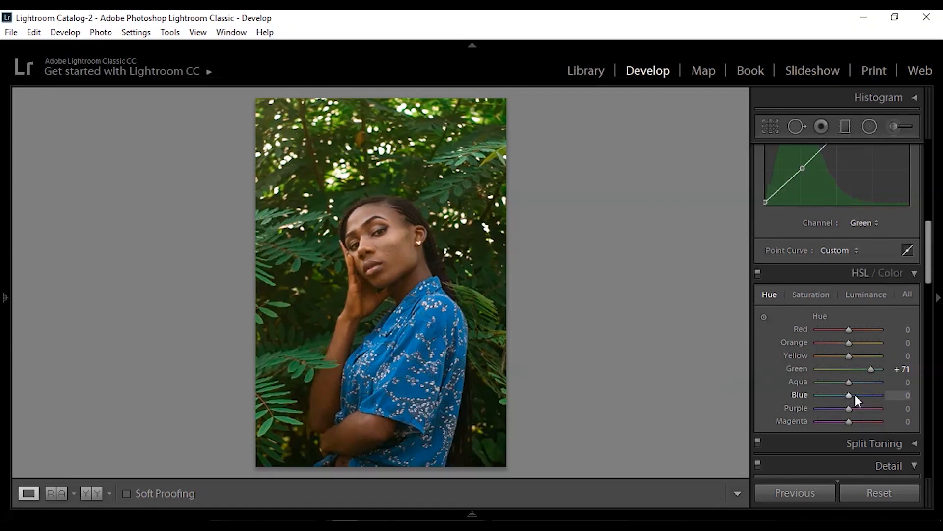
drag(847, 394, 813, 395)
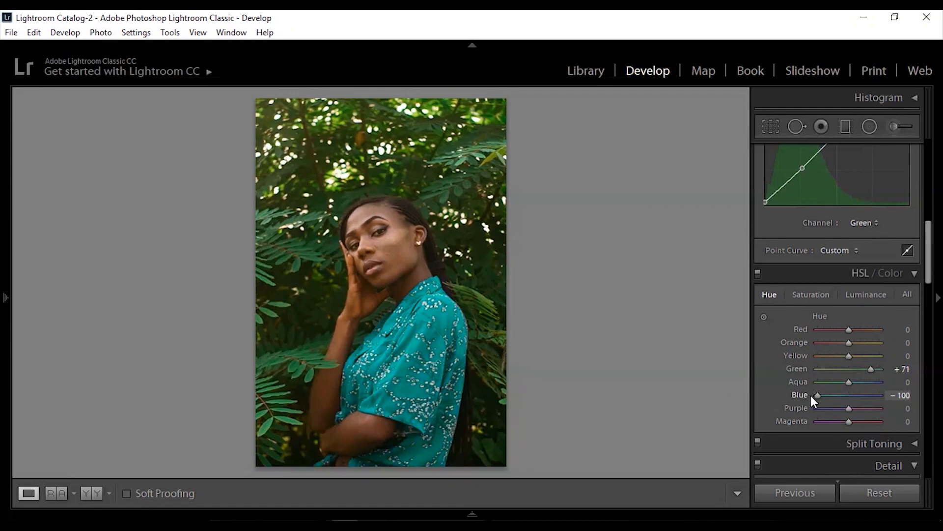
drag(818, 395, 836, 411)
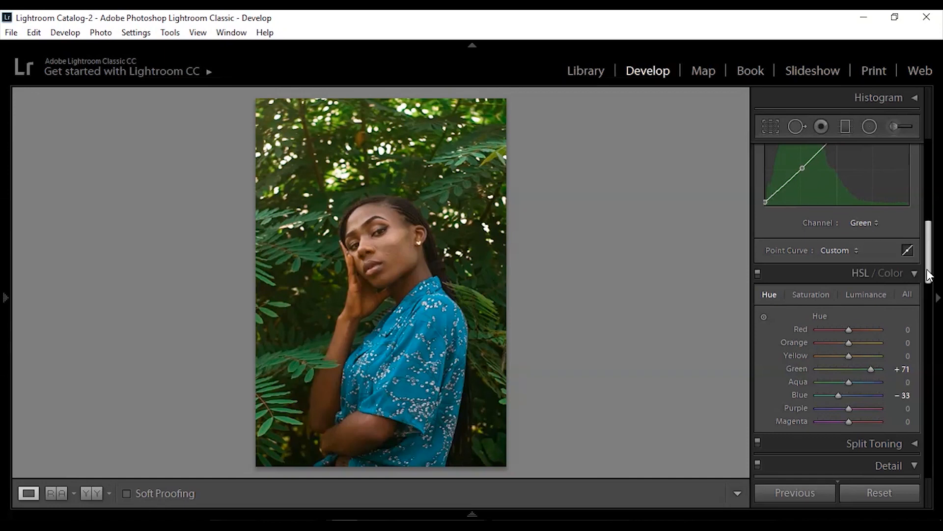
- Set the Split Toning shadows to hue 37 and saturation 4
drag(930, 275, 927, 300)
click(915, 304)
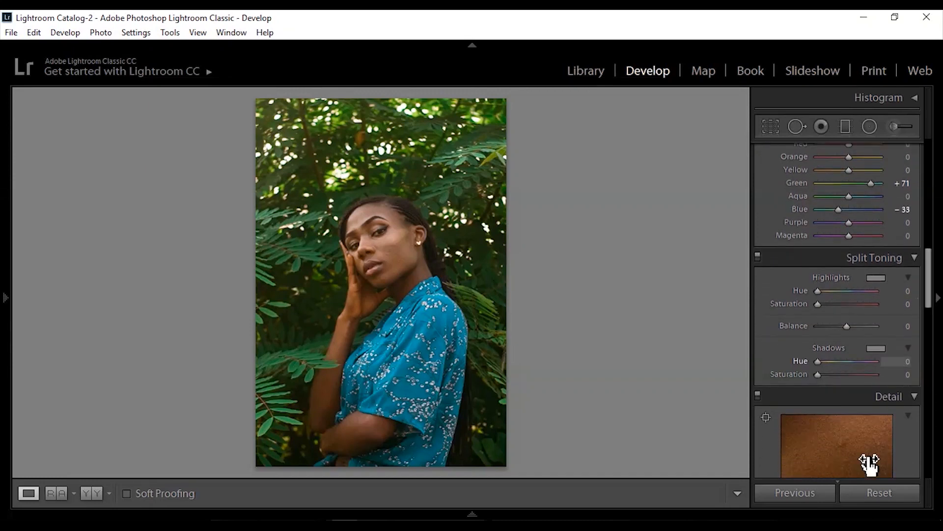
click(907, 361)
text(40)
key(Return)
click(908, 375)
text(4)
key(Return)
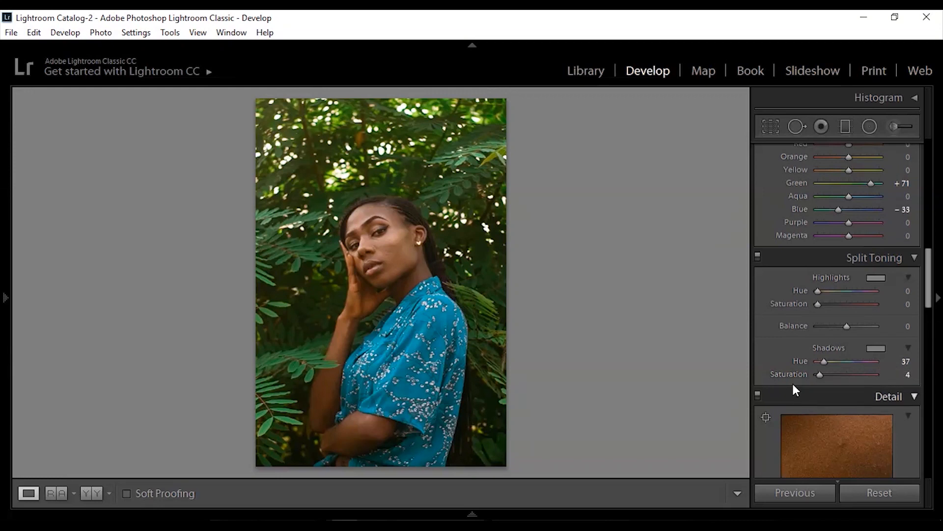
- Try out several blue, green and purple tints for the Split Toning highlights
click(876, 278)
mouse_move(681, 301)
mouse_down()
mouse_move(768, 309)
mouse_move(678, 331)
mouse_move(634, 314)
mouse_move(748, 302)
mouse_move(741, 316)
mouse_up()
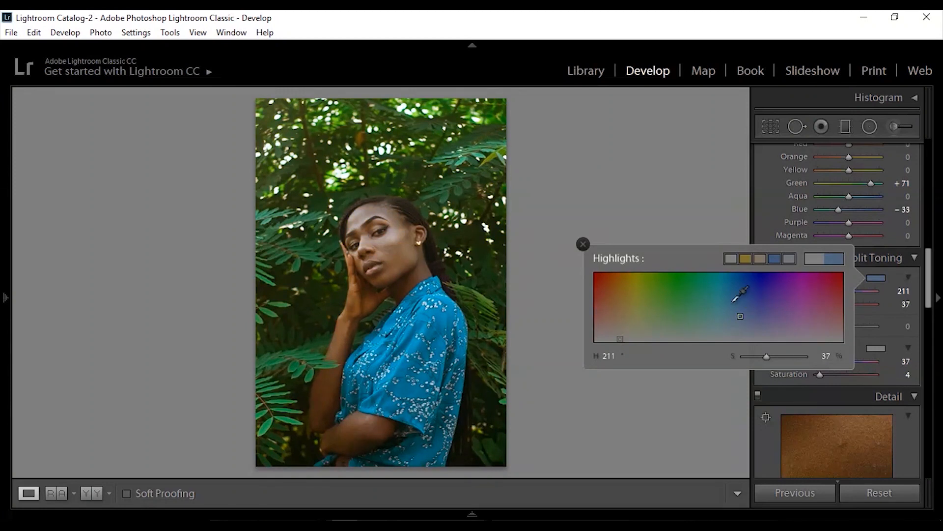
click(717, 302)
click(760, 307)
click(688, 323)
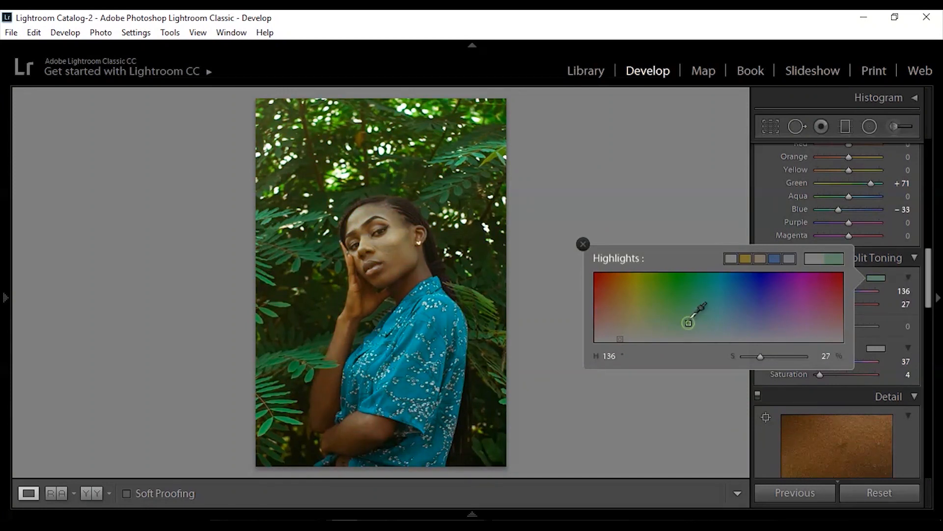
click(669, 301)
click(736, 298)
click(784, 297)
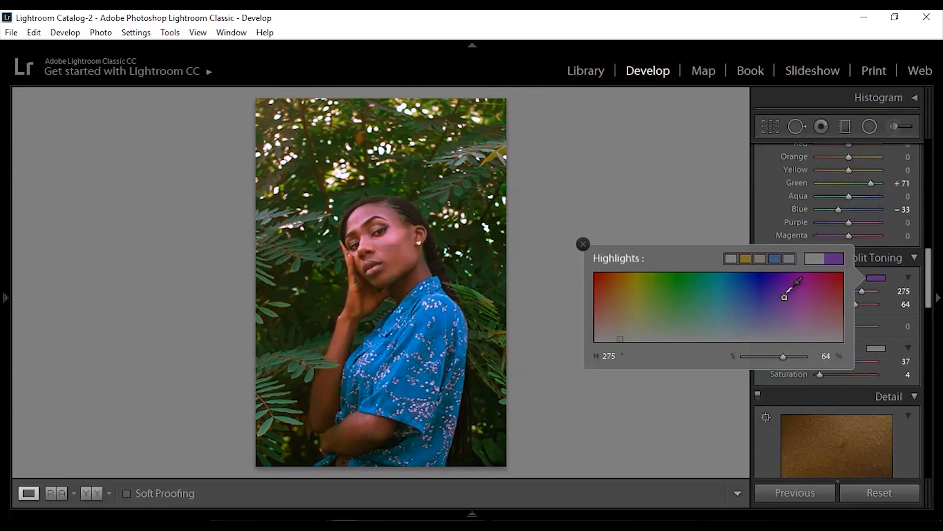
click(794, 316)
click(747, 322)
click(659, 320)
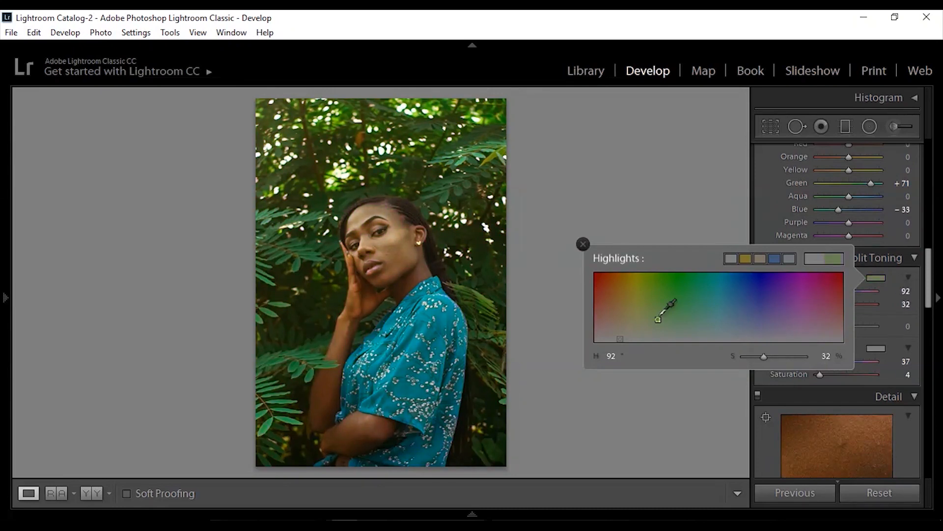
click(680, 284)
click(733, 299)
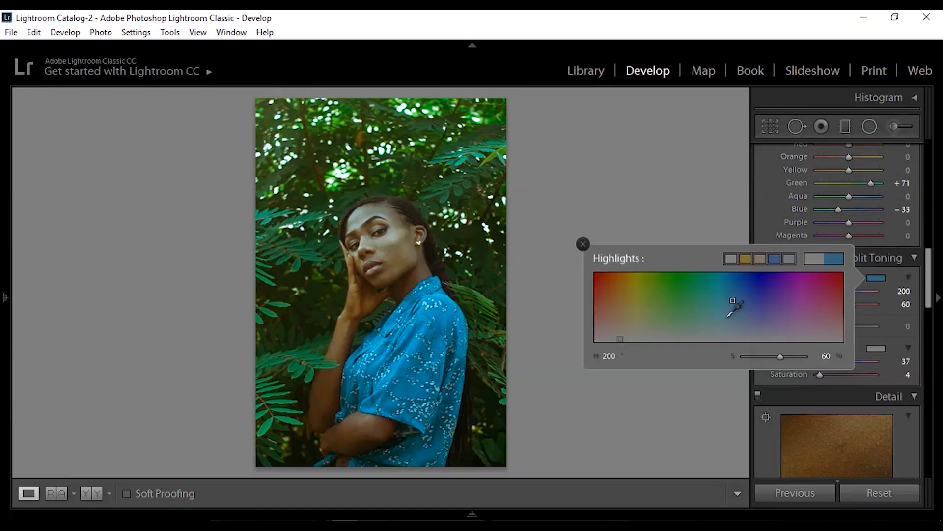
- Set the Split Toning highlights to hue 185 and saturation 6
drag(733, 310, 722, 314)
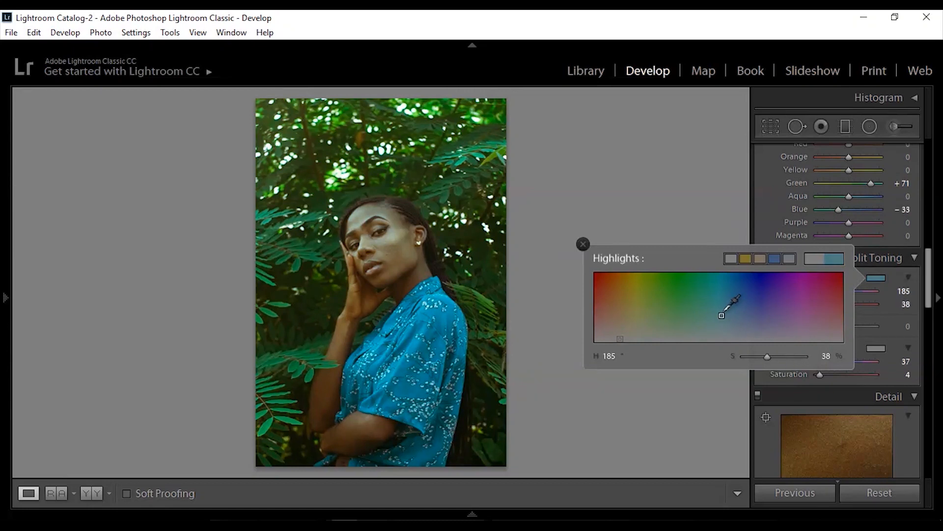
drag(767, 356, 747, 357)
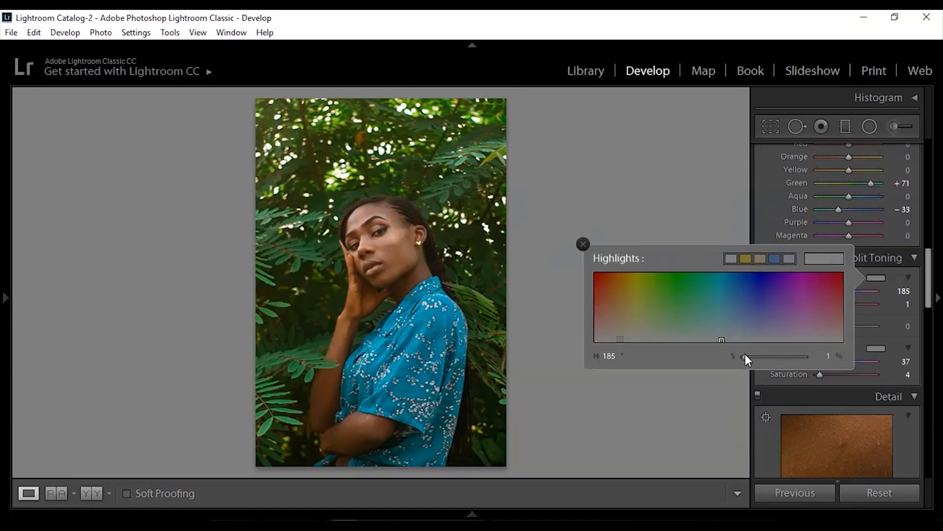
drag(747, 353, 748, 353)
click(691, 425)
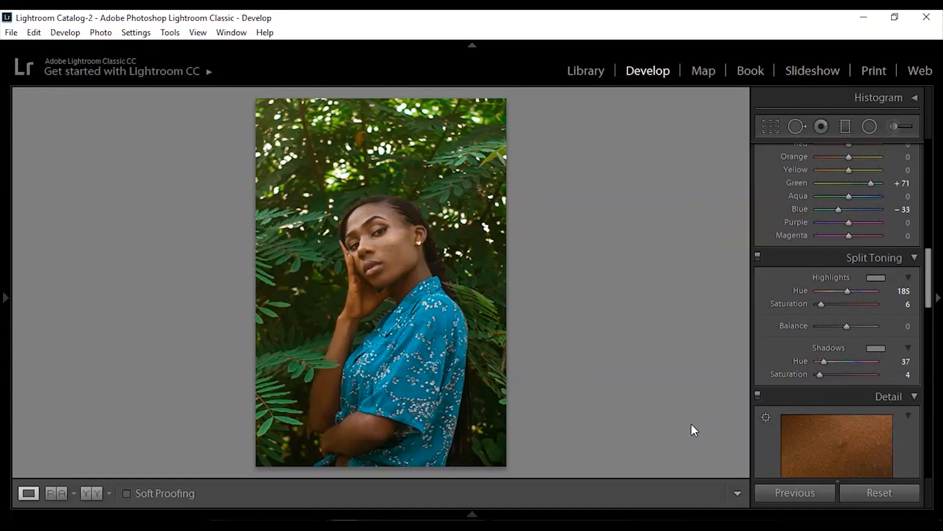
- Switch the Split Toning effect off and on repeatedly to compare the portrait with and without it
click(757, 257)
click(757, 256)
click(757, 256)
click(757, 256)
click(757, 255)
click(757, 256)
- Try out blue, orange and yellow tints of varying saturation for the Split Toning shadows
click(877, 349)
drag(656, 393, 754, 385)
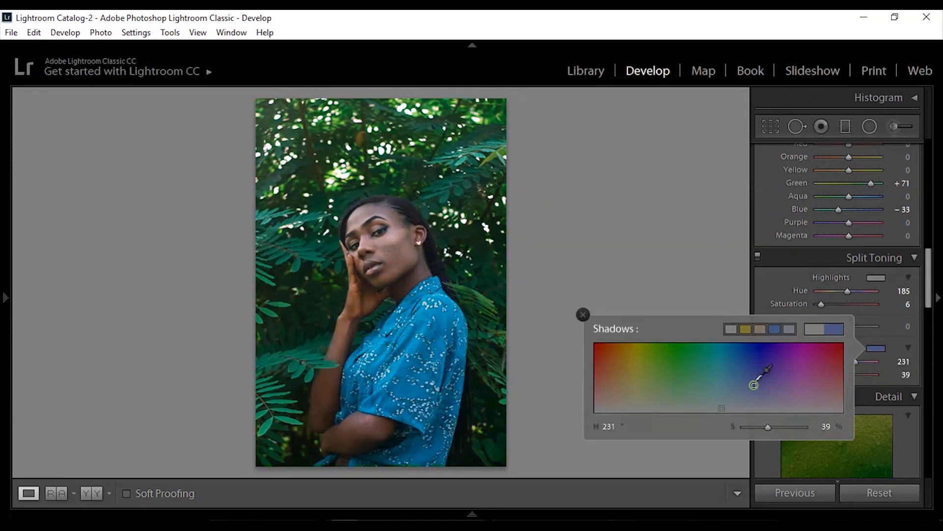
click(613, 377)
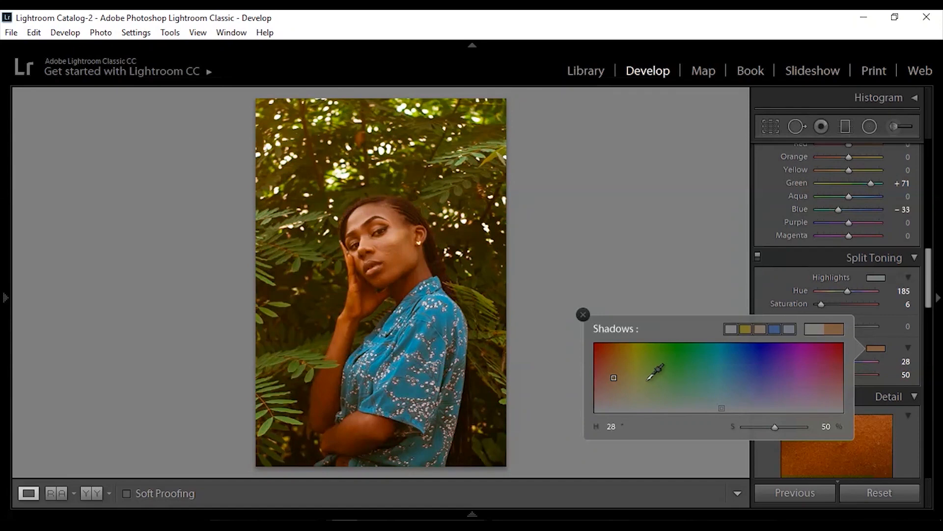
click(753, 426)
drag(751, 426, 747, 425)
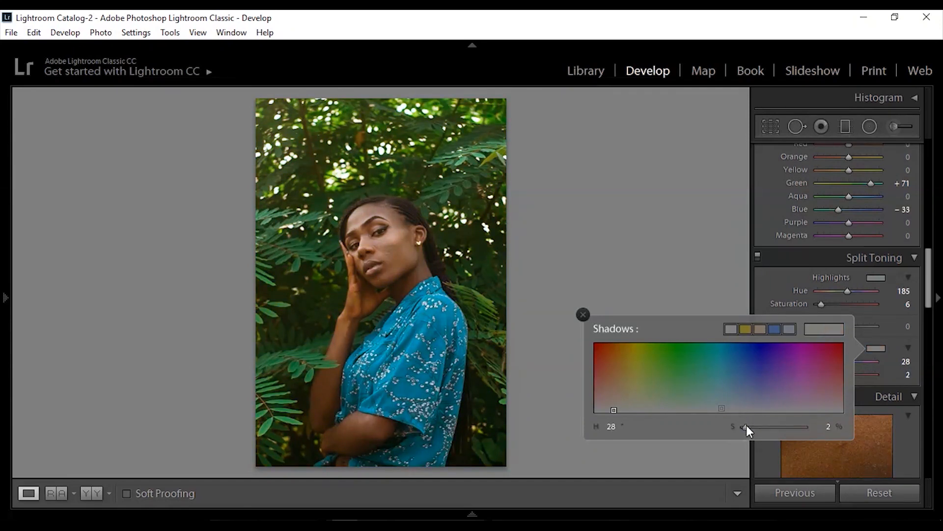
click(600, 377)
drag(600, 377, 633, 397)
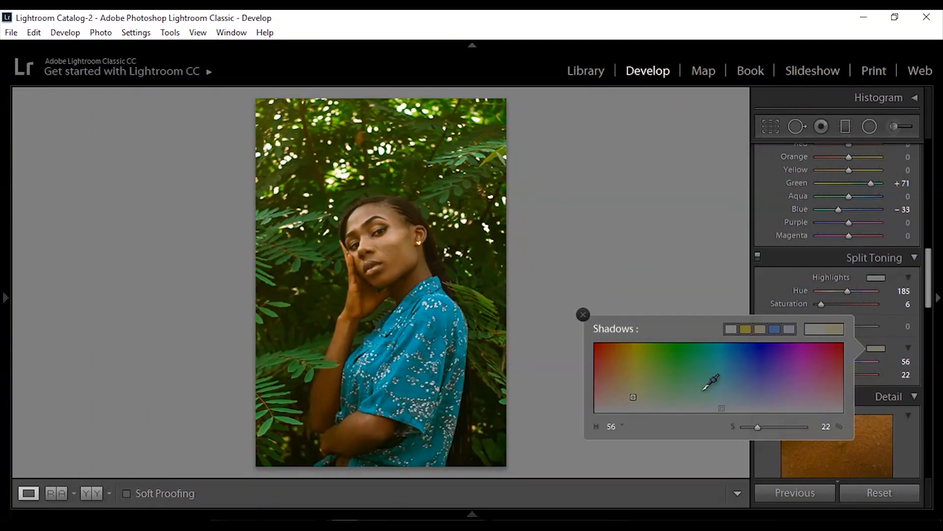
- Return the Split Toning shadows to hue 37 and saturation 4
click(905, 363)
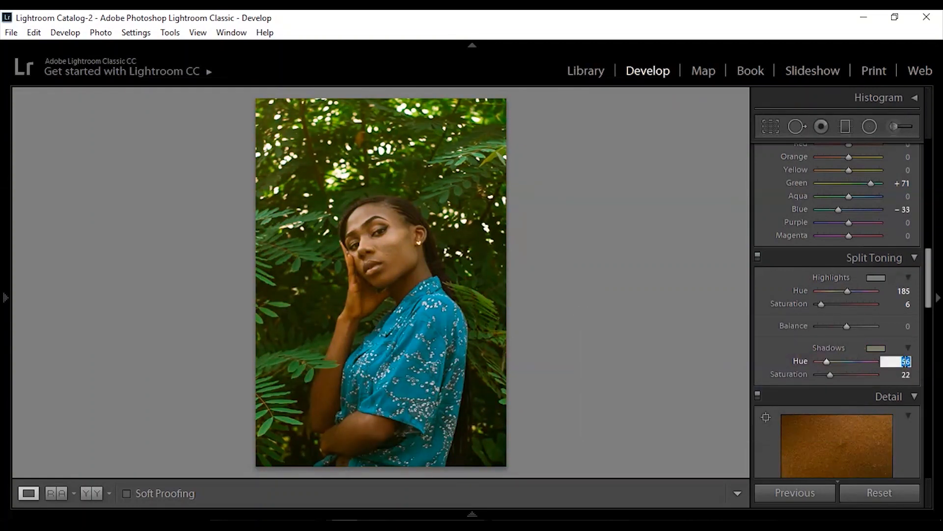
text(37)
key(Return)
click(907, 374)
text(4)
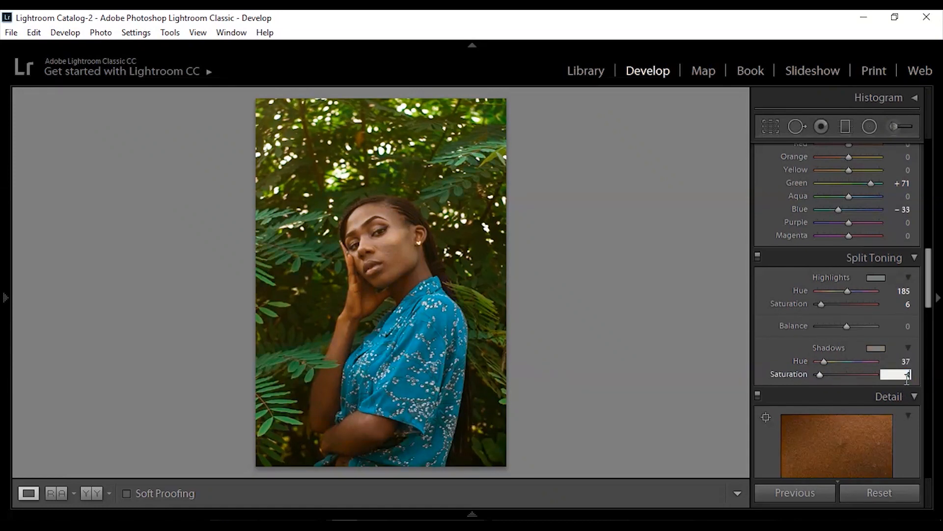
key(Return)
- Set the sharpening Amount to 54 and collapse the Transform and Effects sections
drag(930, 300, 929, 331)
drag(836, 379, 839, 374)
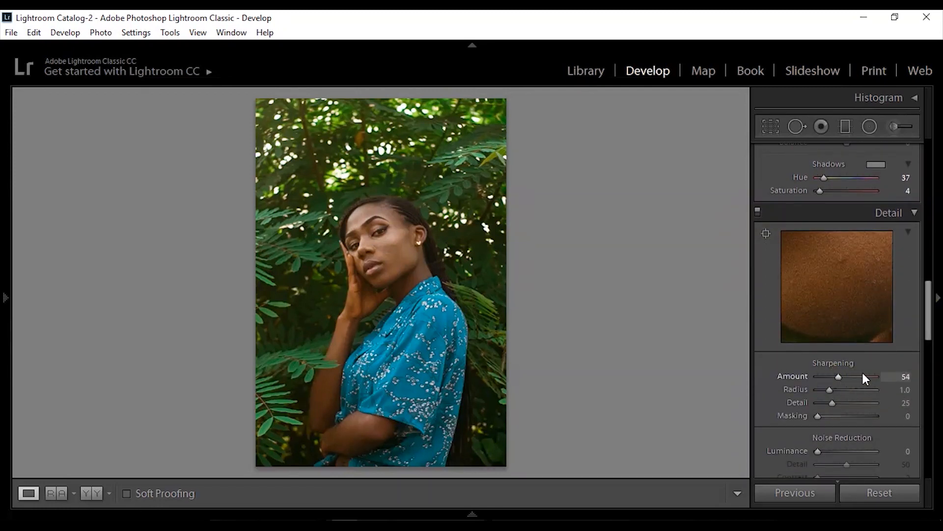
drag(930, 322, 926, 365)
click(912, 326)
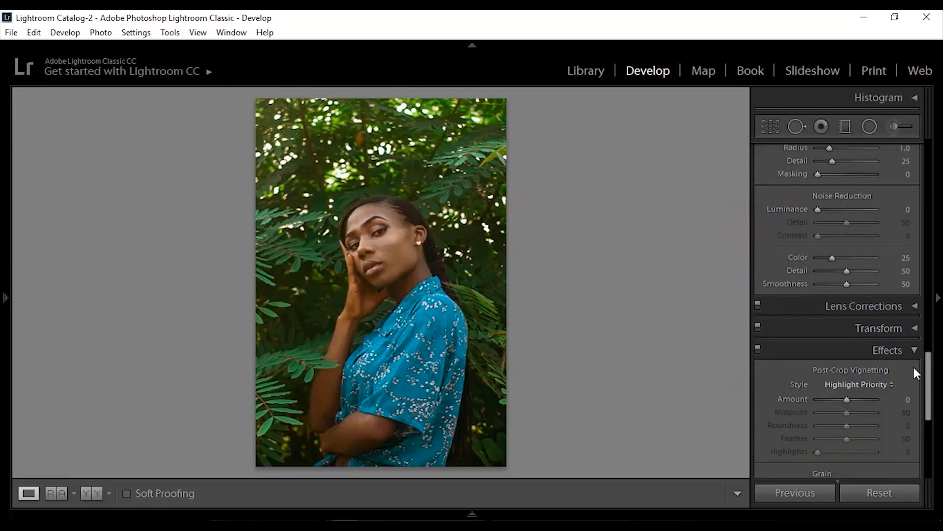
click(914, 349)
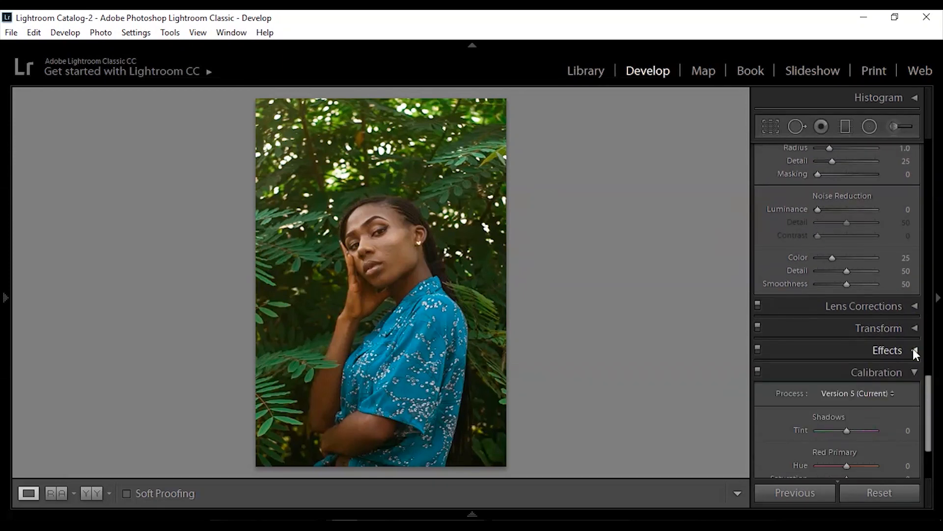
- Compare the portrait before and after side by side, and return to the single-photo view
click(92, 492)
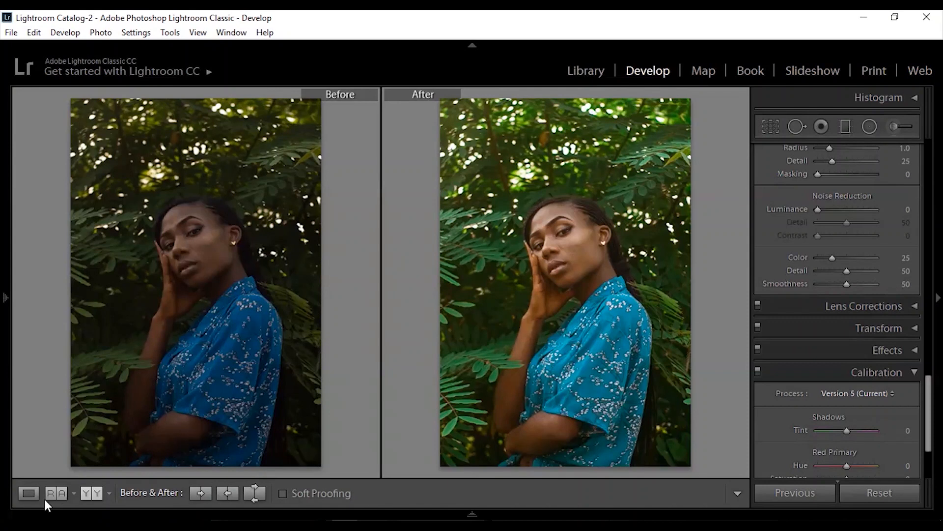
click(28, 492)
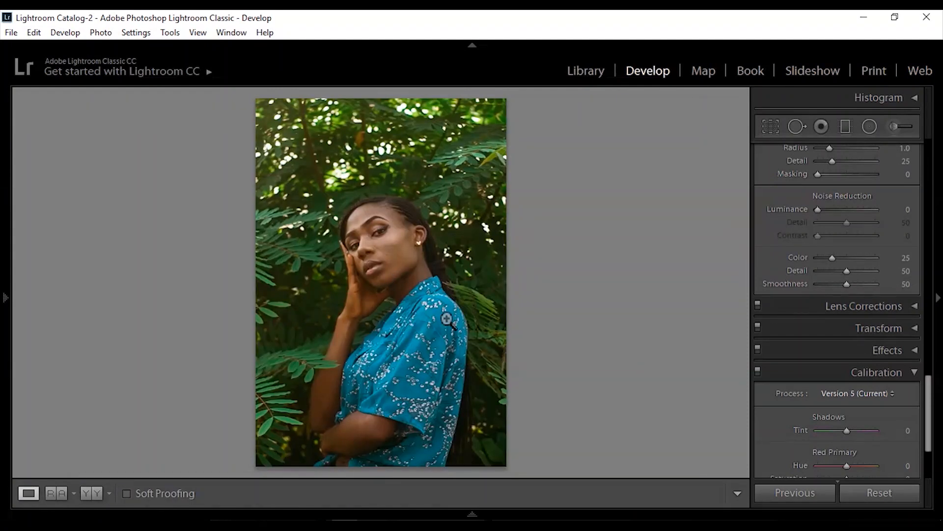
- Set the Calibration hues to +14 for Red Primary, +19 for Green Primary and −2 for Blue Primary
drag(929, 407, 932, 448)
mouse_move(851, 352)
mouse_down()
mouse_move(842, 352)
mouse_move(860, 355)
mouse_move(840, 356)
mouse_move(854, 355)
mouse_up()
mouse_move(848, 398)
mouse_down()
mouse_move(859, 400)
mouse_move(840, 400)
mouse_move(853, 402)
mouse_up()
mouse_move(844, 450)
mouse_down()
mouse_move(835, 449)
mouse_move(859, 450)
mouse_move(845, 453)
mouse_up()
- Switch the Calibration adjustments off and on to compare their effect on the portrait
click(757, 258)
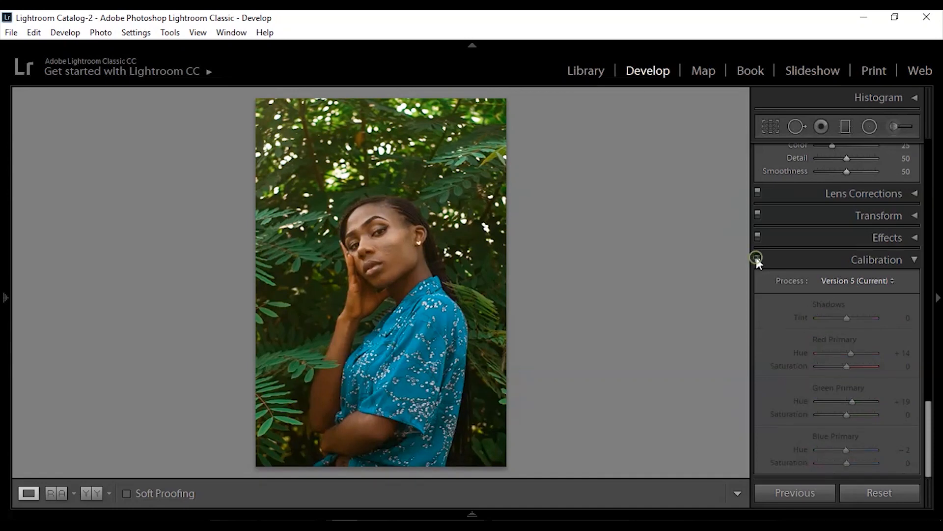
click(756, 259)
click(756, 258)
click(756, 259)
drag(933, 453, 935, 243)
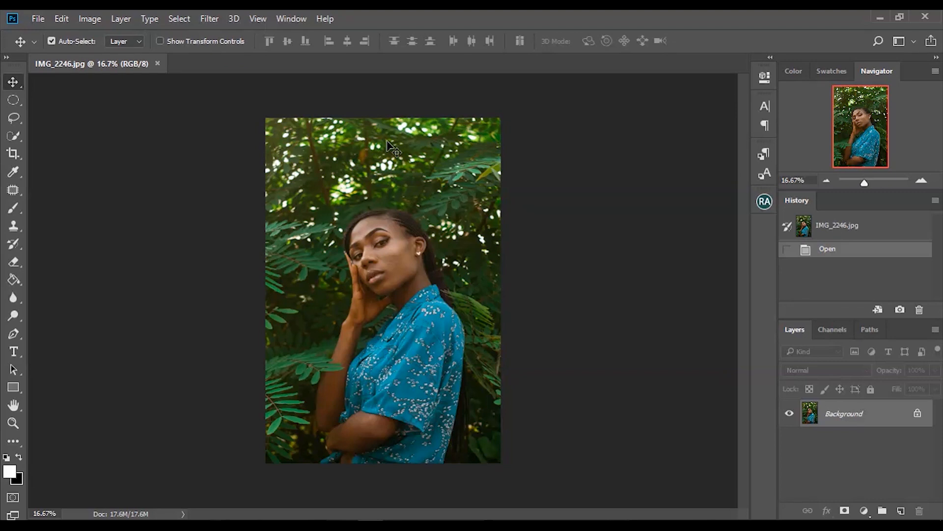
- In Photoshop, duplicate the Background layer of IMG_2246.jpg
key(ctrl+0)
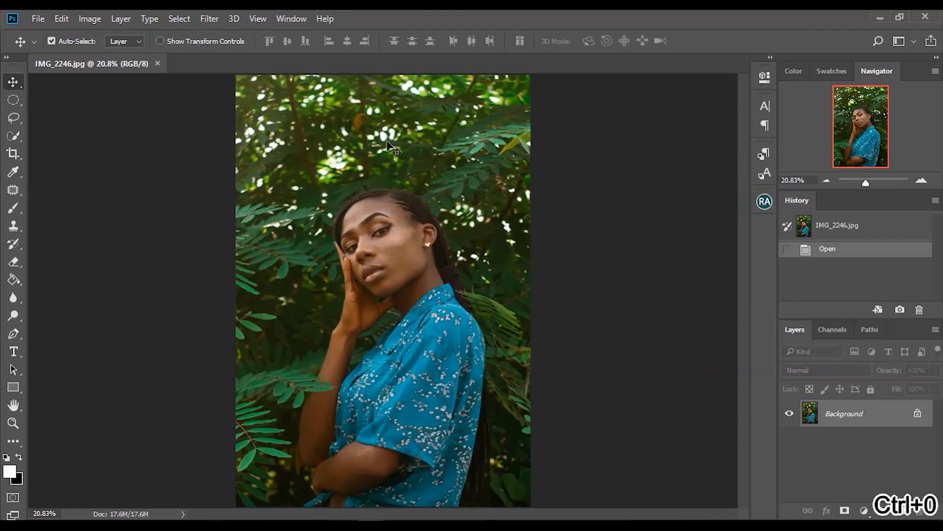
key(ctrl+j)
drag(869, 181, 872, 181)
drag(747, 303, 745, 276)
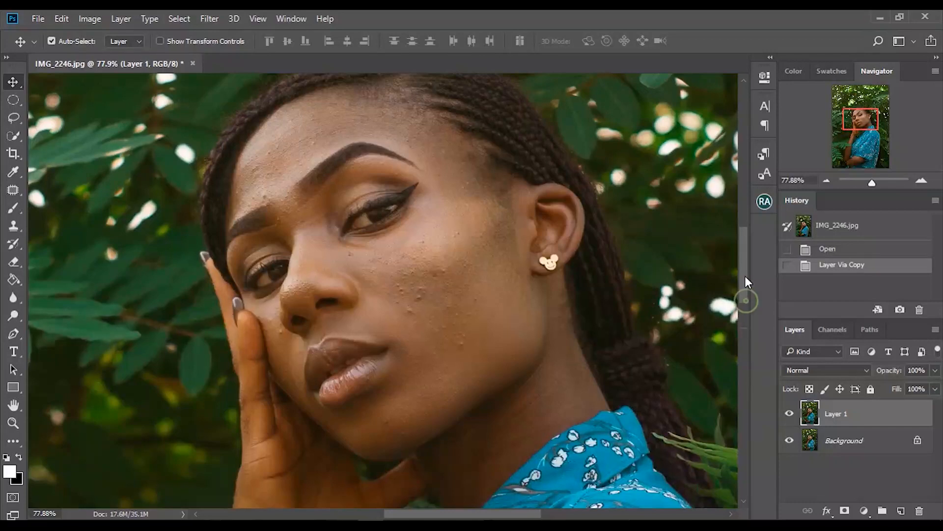
click(875, 182)
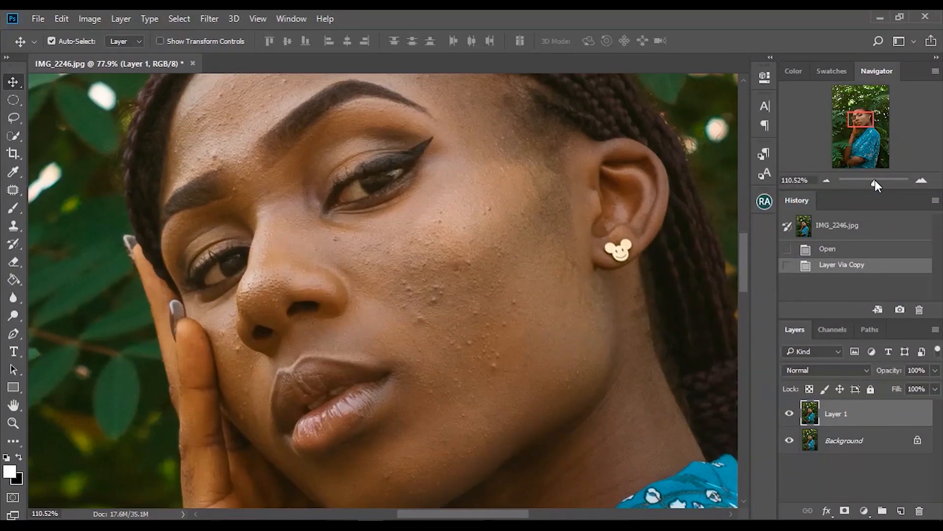
- Remove the blemishes on the upper and middle forehead with the Patch tool, using nearby clean skin
click(14, 189)
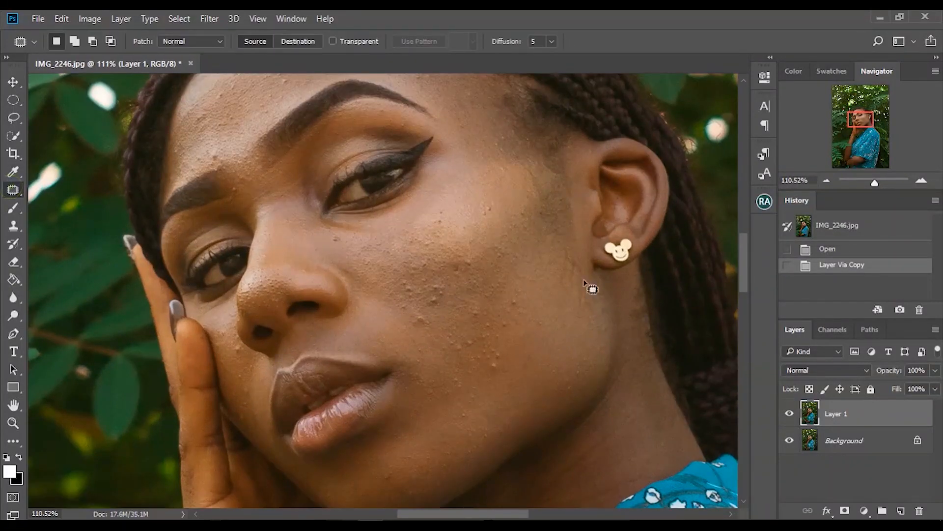
drag(747, 269, 745, 249)
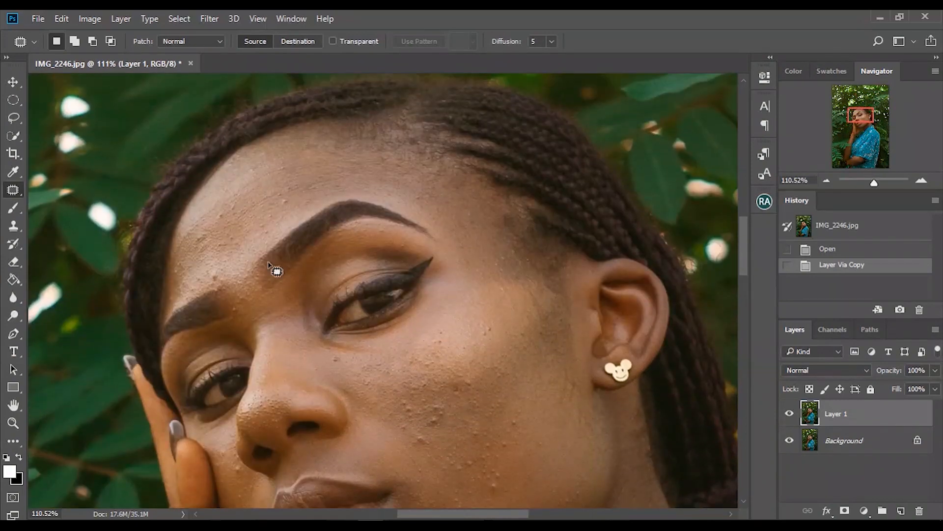
mouse_move(294, 184)
mouse_down()
mouse_move(268, 190)
mouse_move(296, 211)
mouse_up()
mouse_move(292, 203)
mouse_down()
mouse_move(310, 191)
mouse_move(272, 156)
mouse_move(279, 171)
mouse_move(312, 166)
mouse_move(241, 163)
mouse_move(265, 171)
mouse_up()
key(ctrl+d)
drag(257, 166, 289, 158)
mouse_move(238, 197)
mouse_down()
mouse_move(209, 221)
mouse_move(251, 221)
mouse_move(293, 171)
mouse_move(251, 219)
mouse_move(268, 240)
mouse_move(300, 199)
mouse_up()
mouse_move(241, 236)
mouse_down()
mouse_move(198, 252)
mouse_move(245, 258)
mouse_move(232, 257)
mouse_move(290, 206)
mouse_up()
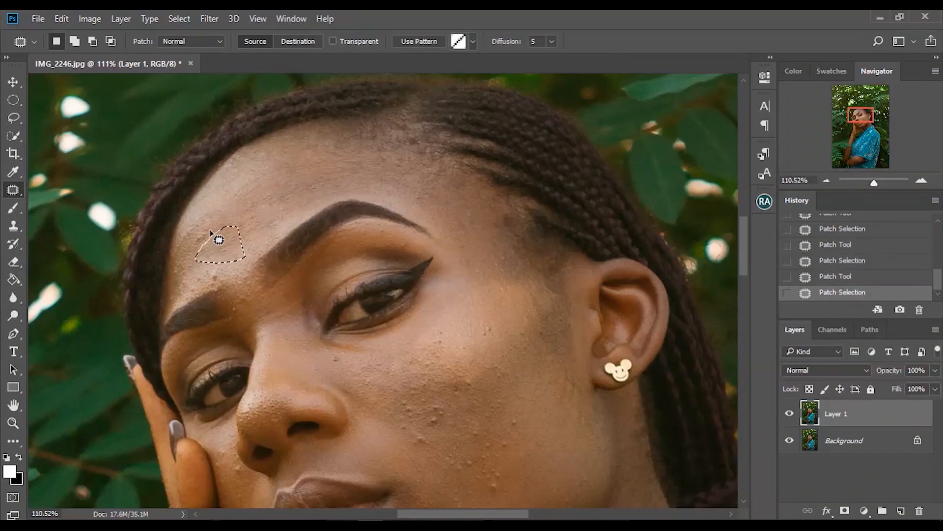
- Patch the blemishes on the lower forehead and between the eyebrows, stepping back through the history to revert unwanted patches
mouse_move(225, 263)
mouse_down()
mouse_move(235, 299)
mouse_move(229, 284)
mouse_up()
drag(220, 277, 261, 236)
mouse_move(249, 302)
mouse_down()
mouse_move(193, 270)
mouse_move(240, 317)
mouse_move(263, 313)
mouse_move(242, 304)
mouse_up()
right_click(261, 260)
click(297, 240)
click(861, 261)
click(851, 245)
mouse_move(244, 311)
mouse_down()
mouse_move(265, 315)
mouse_move(241, 312)
mouse_move(250, 301)
mouse_up()
- Patch the blemishes below the eye and across the upper and outer cheek
mouse_move(336, 352)
mouse_down()
mouse_move(338, 360)
mouse_move(362, 347)
mouse_up()
drag(447, 350, 441, 334)
mouse_move(468, 343)
mouse_down()
mouse_move(501, 348)
mouse_move(470, 344)
mouse_up()
drag(454, 349, 445, 362)
mouse_move(438, 356)
mouse_down()
mouse_move(465, 366)
mouse_move(476, 390)
mouse_up()
mouse_move(474, 385)
mouse_down()
mouse_move(508, 378)
mouse_move(492, 365)
mouse_move(497, 339)
mouse_up()
drag(524, 416, 536, 421)
drag(516, 441, 519, 450)
drag(509, 446, 541, 447)
- Patch the cluster of bumps in the middle of the cheek with smoother skin
mouse_move(446, 400)
mouse_down()
mouse_move(443, 418)
mouse_move(462, 401)
mouse_move(433, 385)
mouse_up()
drag(425, 378, 442, 366)
mouse_move(427, 398)
mouse_down()
mouse_move(420, 419)
mouse_move(427, 409)
mouse_up()
mouse_move(417, 408)
mouse_down()
mouse_move(447, 414)
mouse_move(445, 435)
mouse_up()
drag(442, 430, 432, 415)
mouse_move(429, 432)
mouse_down()
mouse_move(427, 449)
mouse_move(382, 440)
mouse_up()
drag(417, 414, 421, 422)
drag(416, 421, 402, 369)
- Patch the spots under the eye and around the nose, and undo the last nose patch
drag(366, 358, 369, 358)
drag(376, 366, 386, 351)
mouse_move(248, 469)
mouse_down()
mouse_move(241, 478)
mouse_move(245, 470)
mouse_up()
mouse_move(284, 399)
mouse_down()
mouse_move(266, 396)
mouse_move(277, 379)
mouse_up()
mouse_move(263, 390)
mouse_down()
mouse_move(285, 375)
mouse_move(267, 418)
mouse_move(279, 433)
mouse_up()
drag(276, 413, 273, 418)
key(ctrl+z)
- Patch the finer bumps on the cheek and beside the nose at 200% magnification
key(ctrl+plus)
scroll(374, 352, down, 5)
drag(582, 298, 592, 307)
mouse_move(592, 306)
mouse_down()
mouse_move(669, 288)
mouse_move(661, 275)
mouse_up()
mouse_move(589, 217)
mouse_down()
mouse_move(617, 223)
mouse_move(590, 240)
mouse_move(552, 194)
mouse_up()
mouse_move(565, 236)
mouse_down()
mouse_move(547, 260)
mouse_move(509, 236)
mouse_move(178, 202)
mouse_move(137, 289)
mouse_move(131, 331)
mouse_up()
mouse_move(131, 331)
mouse_down()
mouse_move(163, 318)
mouse_move(158, 326)
mouse_move(139, 280)
mouse_up()
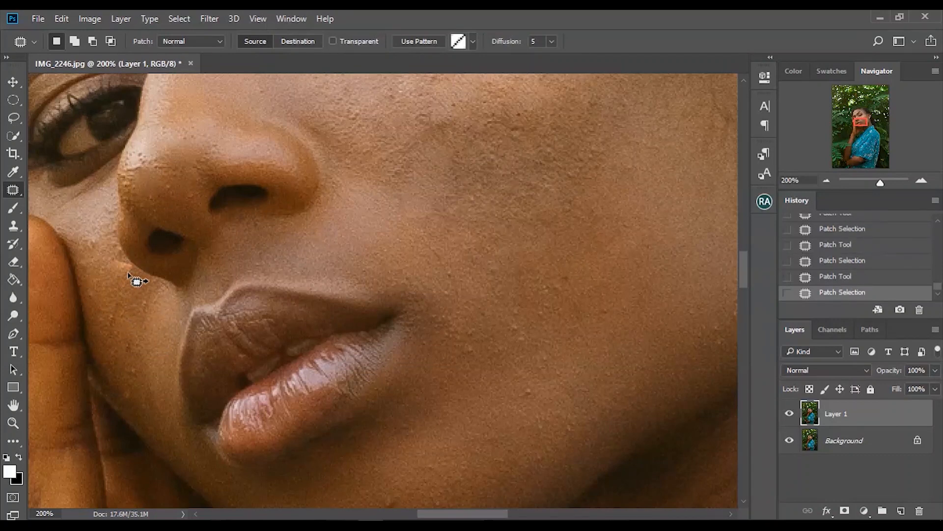
- Patch the remaining blemishes on the lower face and the outer cheek
scroll(497, 246, down, 4)
drag(480, 185, 497, 203)
mouse_move(350, 343)
mouse_down()
mouse_move(394, 370)
mouse_move(352, 346)
mouse_up()
right_click(542, 173)
click(569, 183)
drag(881, 183, 875, 182)
scroll(746, 298, up, 3)
mouse_move(505, 244)
mouse_down()
mouse_move(514, 283)
mouse_move(497, 266)
mouse_up()
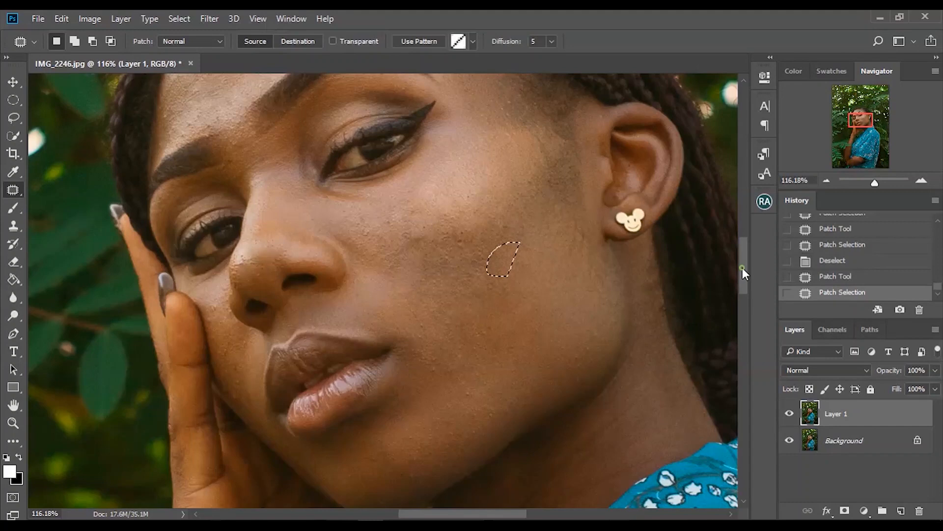
- Patch the remaining spot on the forehead above the inner eyebrow and clear the selection
scroll(497, 266, up, 3)
drag(177, 385, 179, 387)
right_click(206, 333)
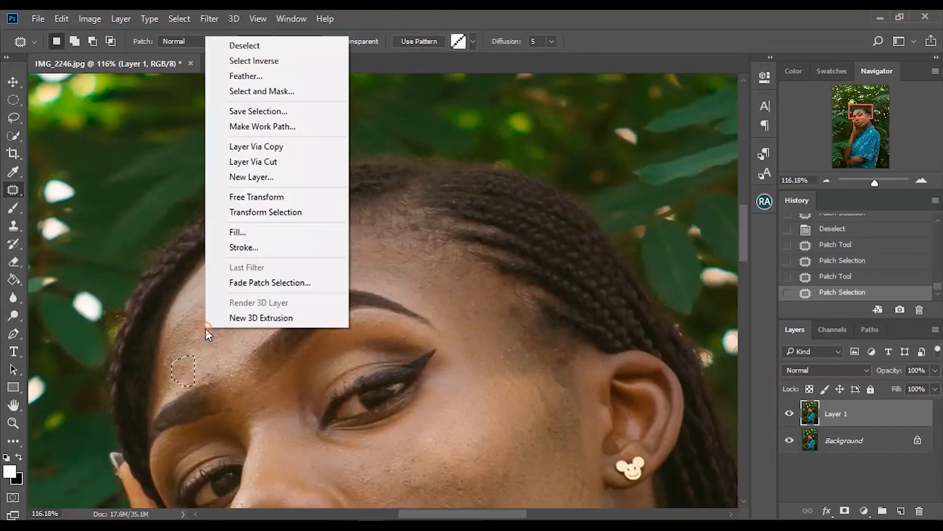
click(270, 44)
- Fit the whole portrait in the window and open the Beauty Retouch v3.1 tools
drag(874, 182, 868, 183)
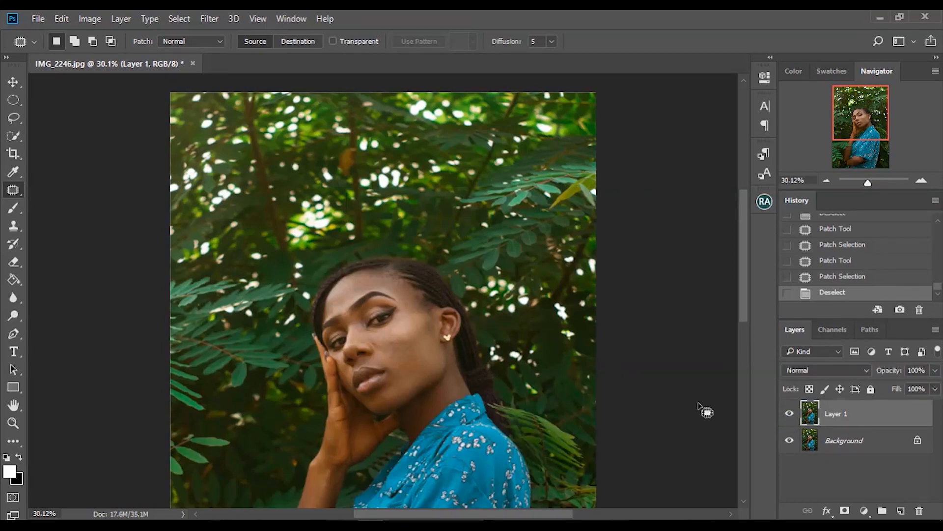
key(ctrl+0)
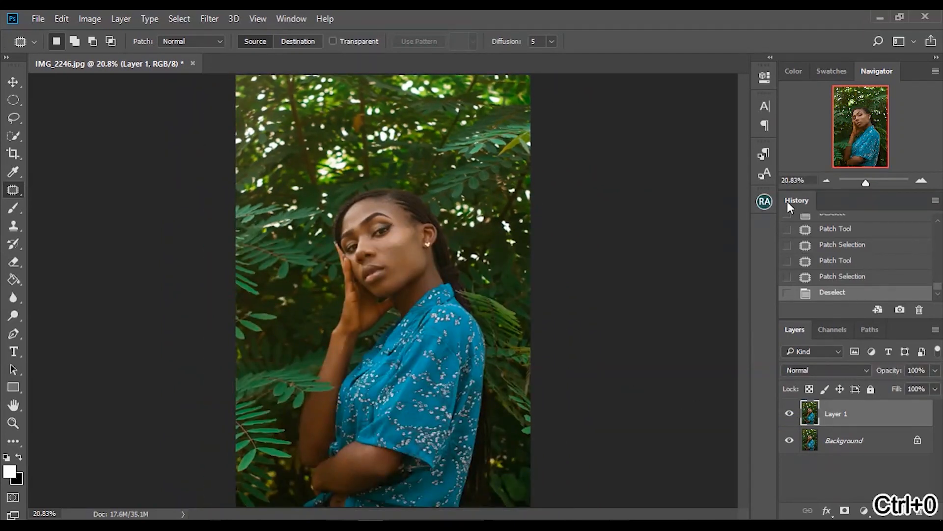
click(766, 200)
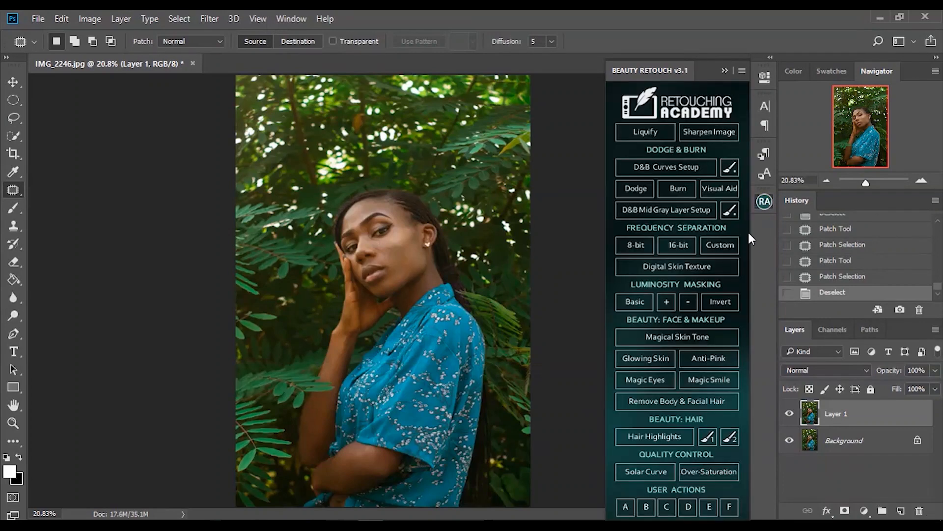
- Run the 8-bit frequency separation with a blur radius of 4.6, select the Low Frequency: Colors & Tones layer and hide the retouch tools
click(640, 241)
text(4.6)
key(Return)
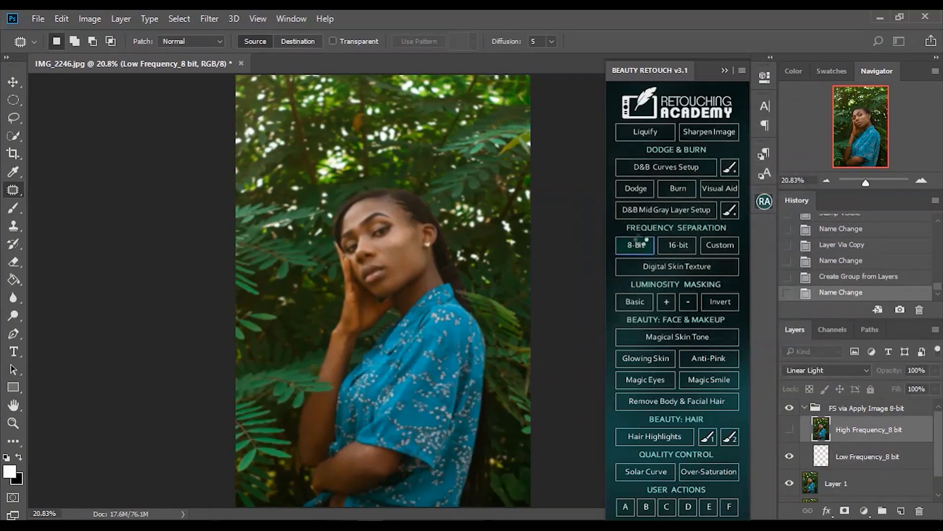
click(877, 484)
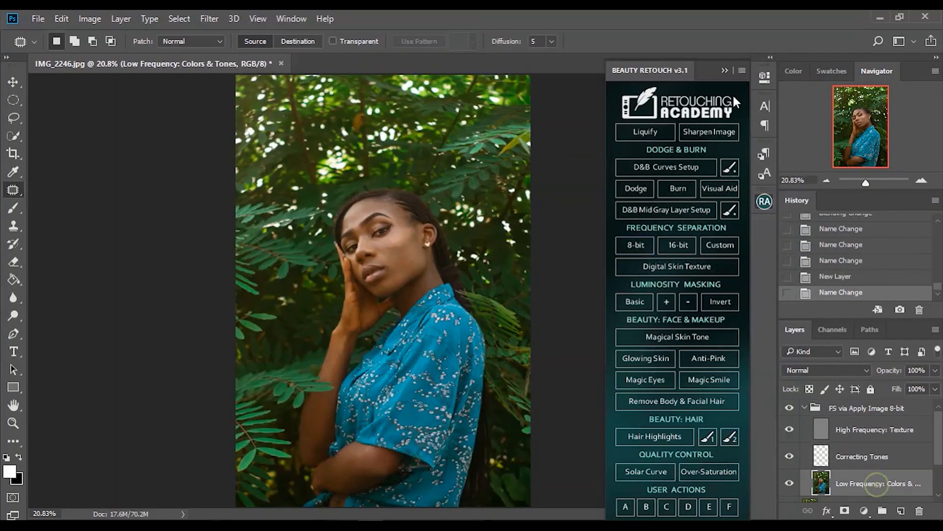
click(725, 70)
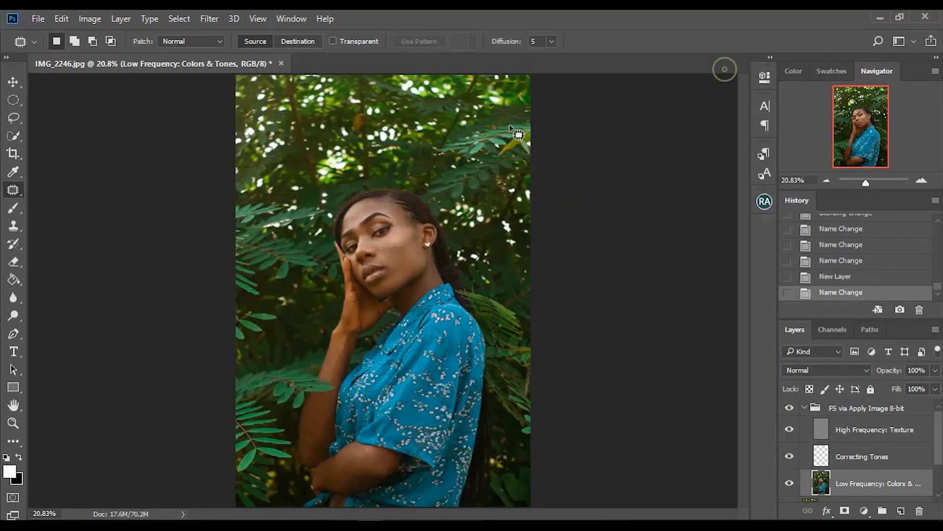
- Blend the skin tones on the outer forehead and temple with the Mixer Brush on the low frequency layer
click(13, 208)
click(81, 247)
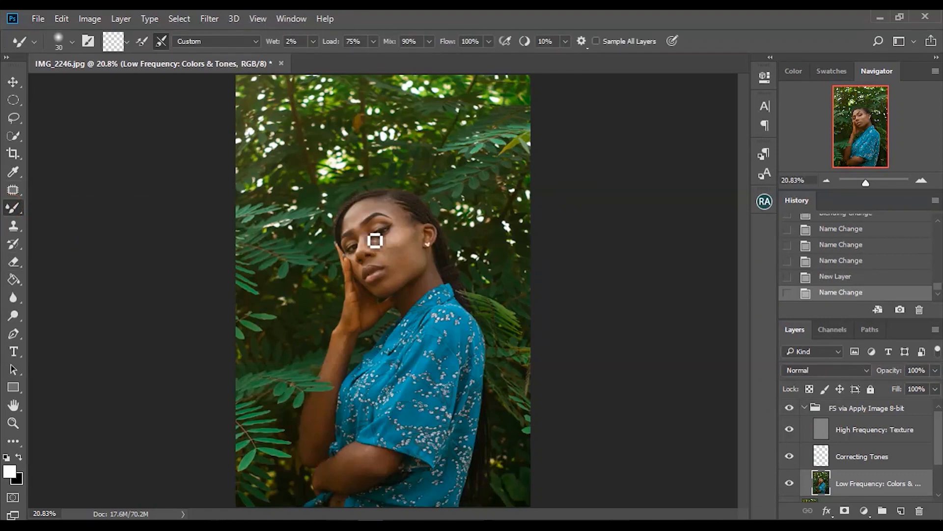
key(ctrl+plus)
key(ctrl+plus)
key(ctrl+plus)
key(ctrl+plus)
key(ctrl+plus)
key(ctrl+plus)
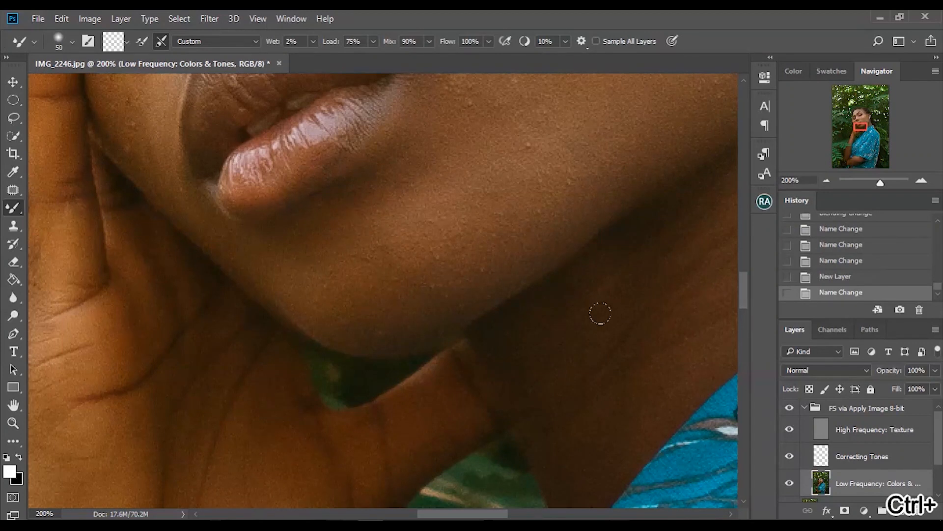
drag(747, 278, 747, 236)
drag(880, 181, 877, 181)
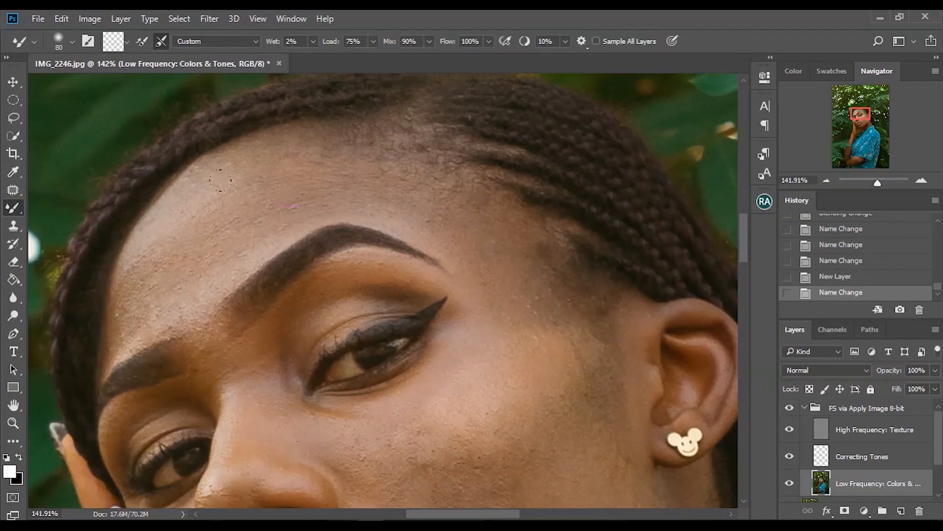
drag(428, 186, 442, 188)
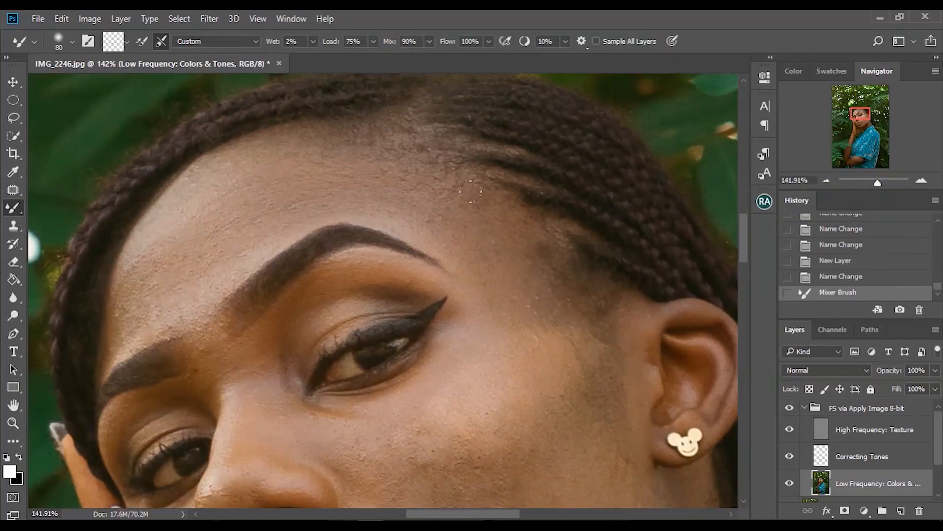
drag(450, 244, 423, 235)
drag(418, 198, 509, 309)
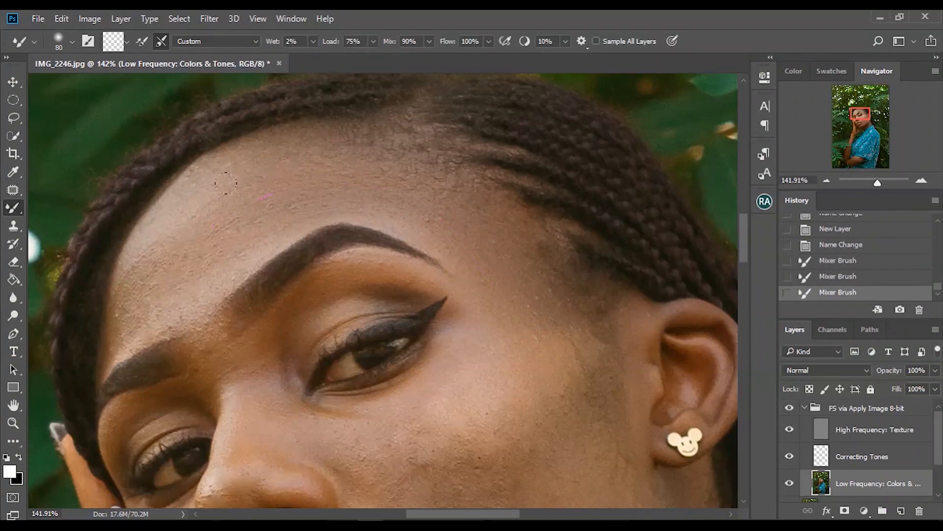
- Blend the tones across the rest of the forehead, around the nose, and on the cheek and chin with the Mixer Brush
drag(185, 295, 175, 248)
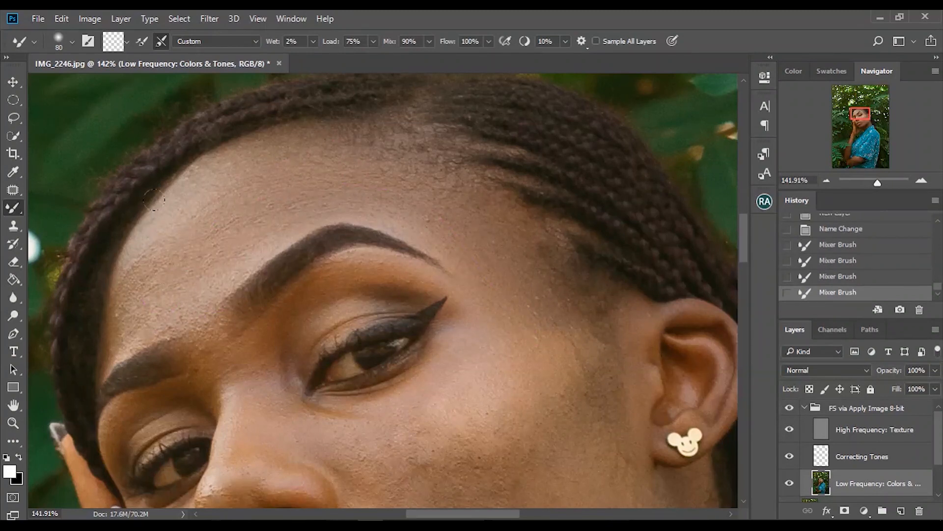
drag(224, 180, 368, 194)
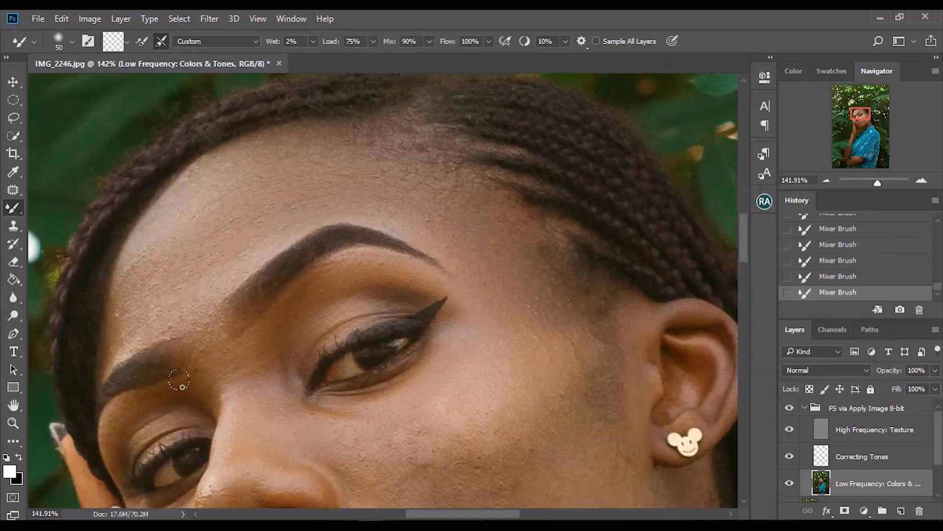
scroll(230, 327, down, 3)
drag(277, 308, 316, 306)
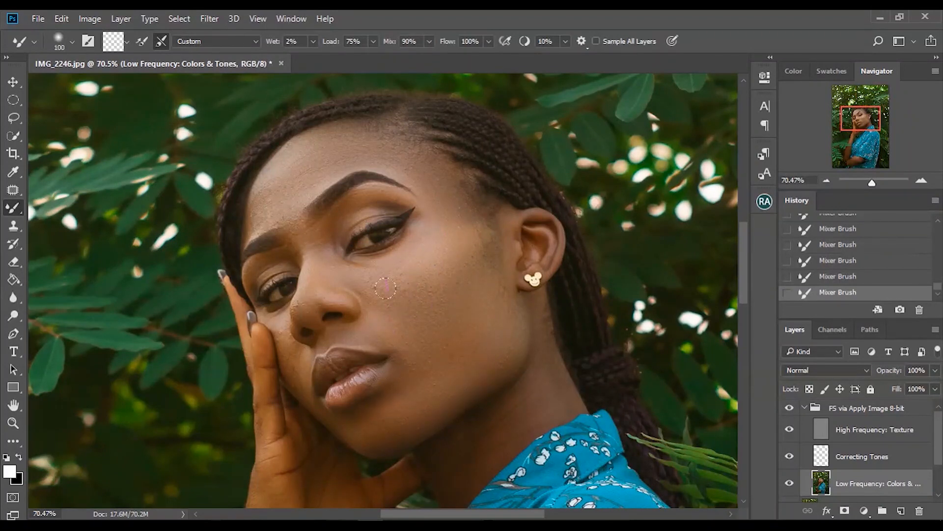
drag(287, 342, 282, 323)
drag(332, 399, 347, 429)
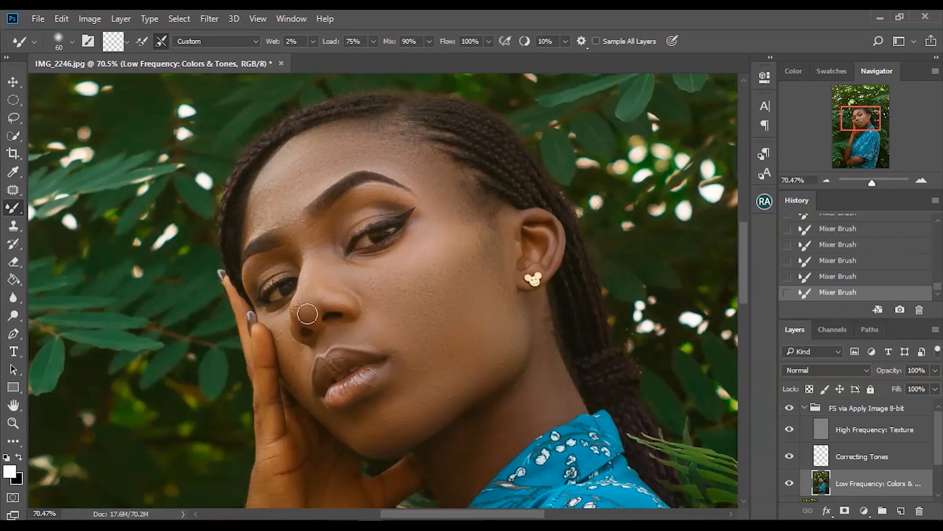
- Blend the skin tones along the raised and folded arms with the Mixer Brush, and collapse the frequency separation group
drag(872, 182, 870, 182)
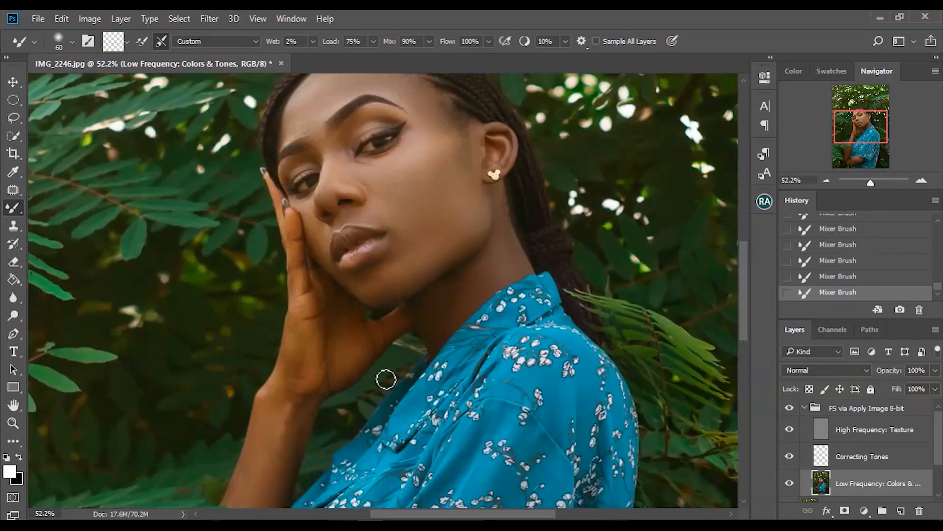
drag(744, 282, 747, 328)
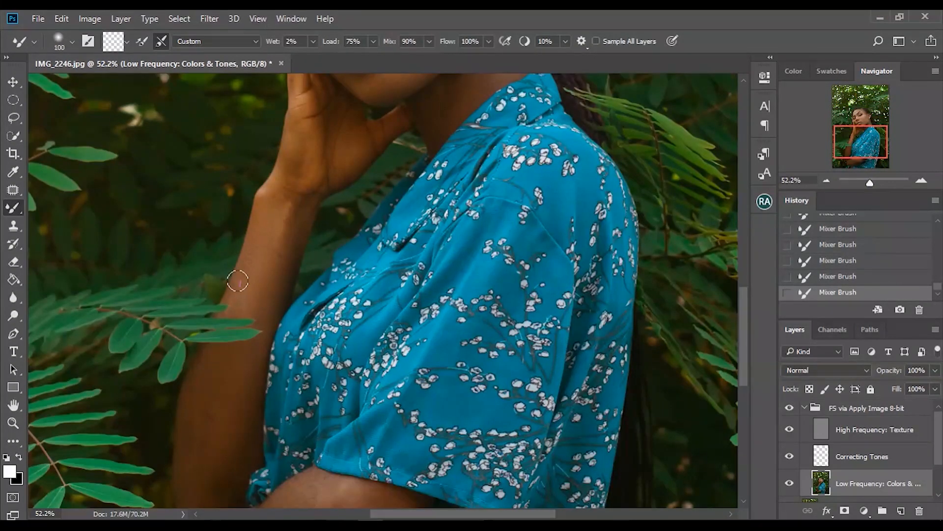
drag(746, 316, 747, 354)
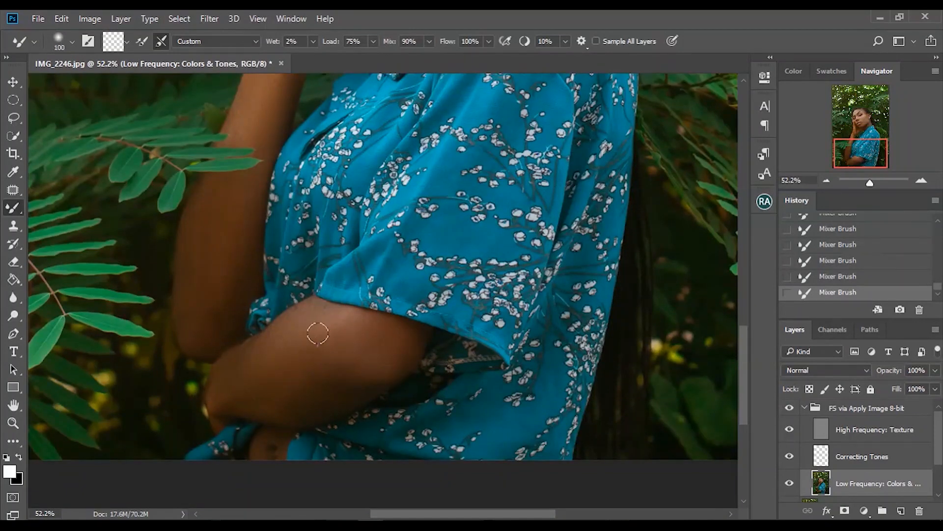
key(ctrl+0)
click(804, 407)
- Refine the facial skin tones at 100% magnification with a smaller Mixer Brush on the low frequency layer, and collapse the group again
key(ctrl+1)
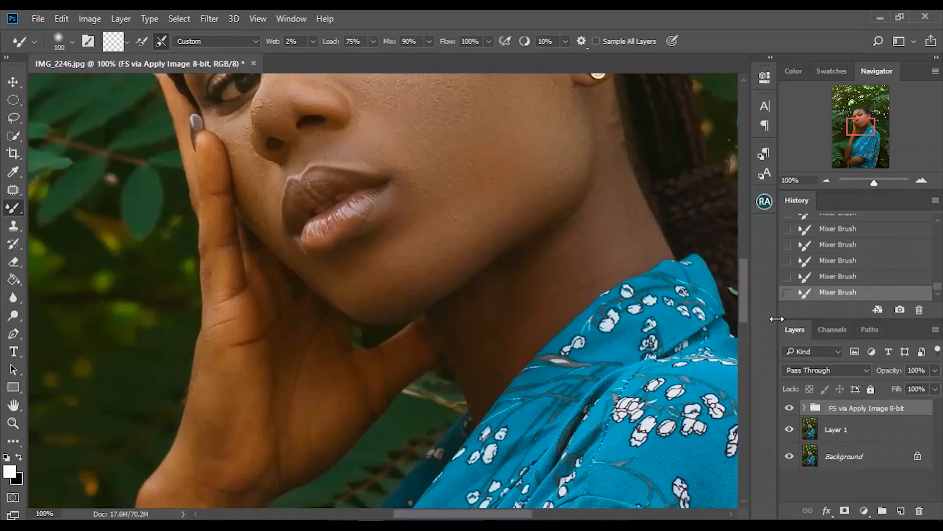
drag(745, 301, 746, 274)
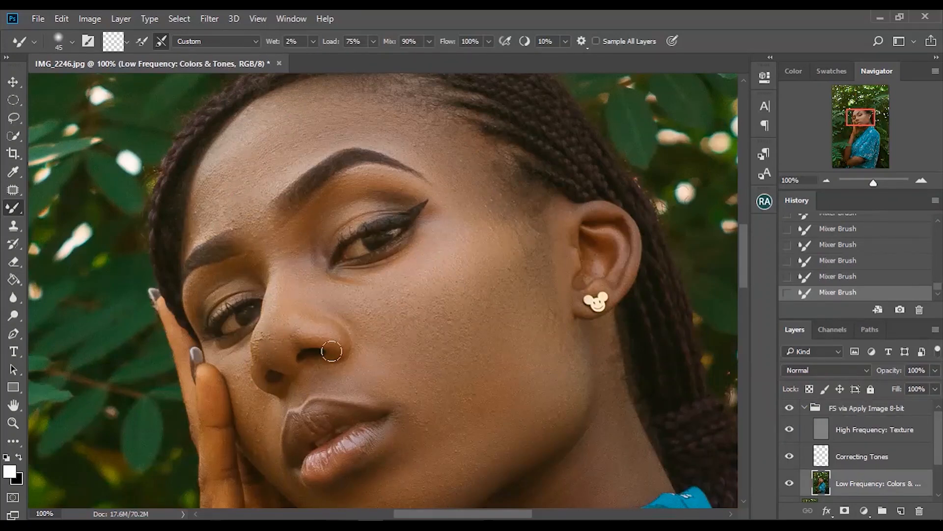
key(ctrl+0)
click(804, 407)
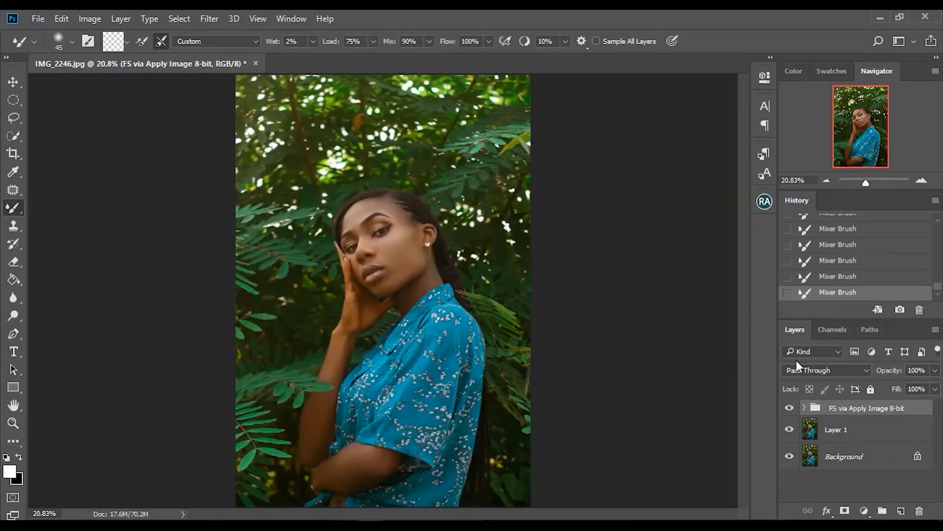
- Run the Magic Smile action from the Beauty Retouch tools and hide the tools
key(ctrl+shift+n)
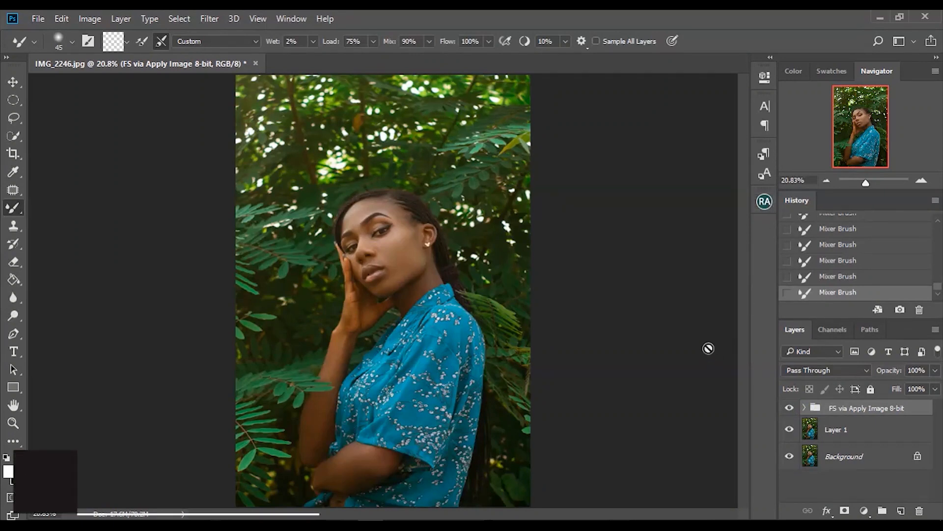
click(764, 201)
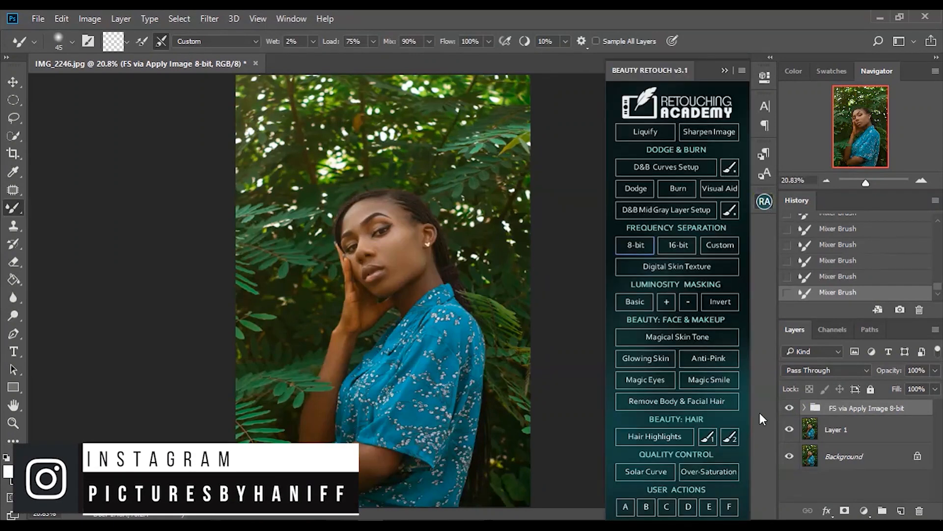
click(710, 380)
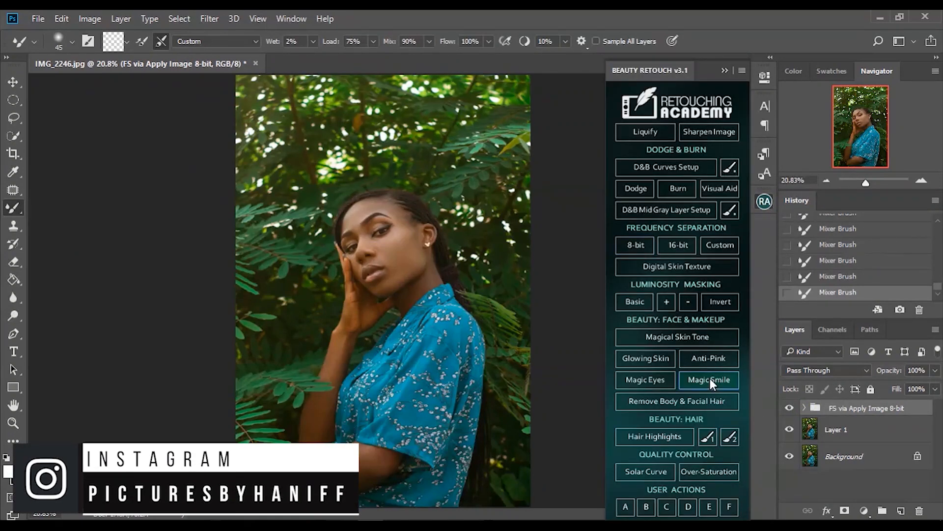
click(726, 70)
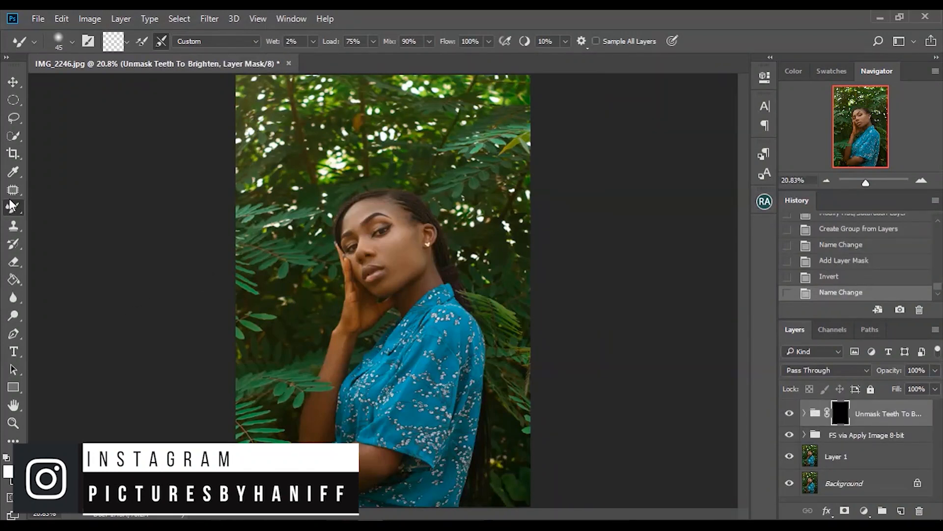
- Paint white with the regular Brush on the Unmask Teeth To Brighten mask to reveal the effect over the visible teeth
right_click(8, 216)
click(52, 205)
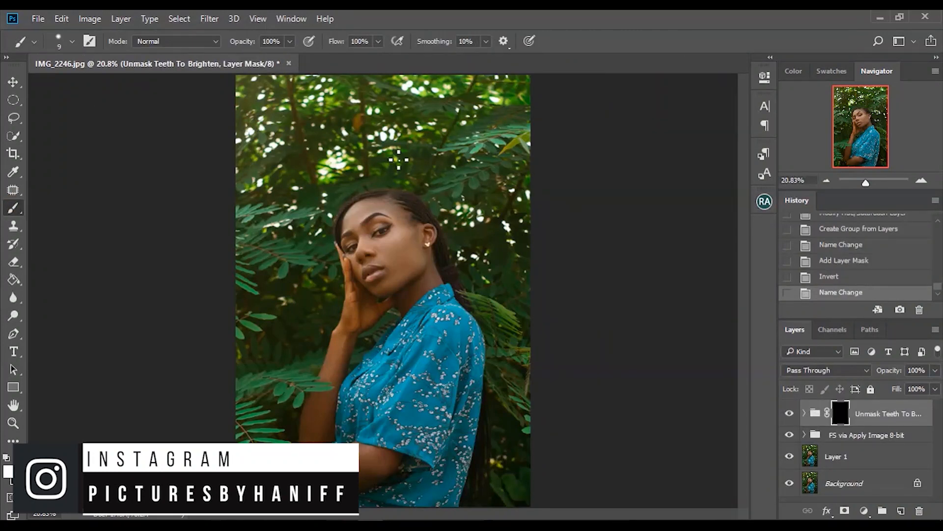
key(ctrl+plus)
key(ctrl+plus)
key(ctrl+plus)
key(ctrl+plus)
key(ctrl+plus)
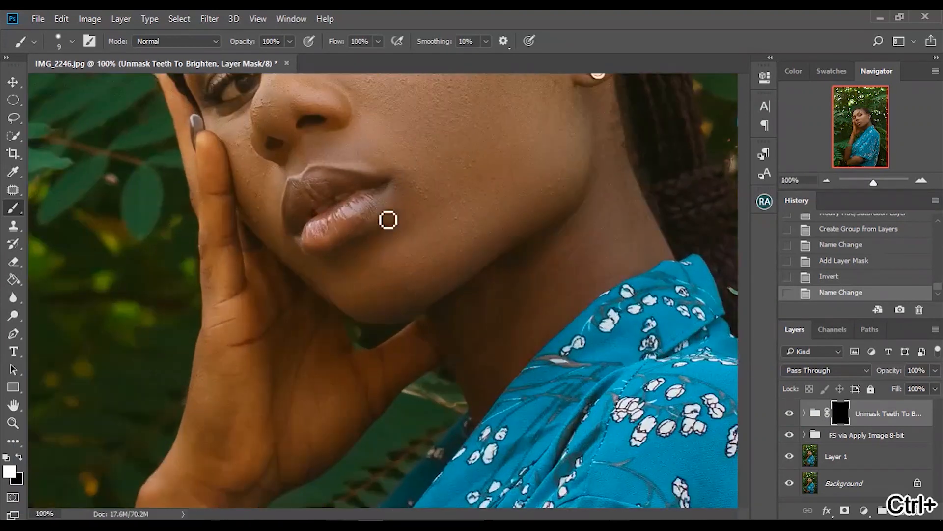
key(ctrl+plus)
mouse_move(744, 297)
mouse_down()
mouse_move(745, 231)
mouse_move(746, 282)
mouse_up()
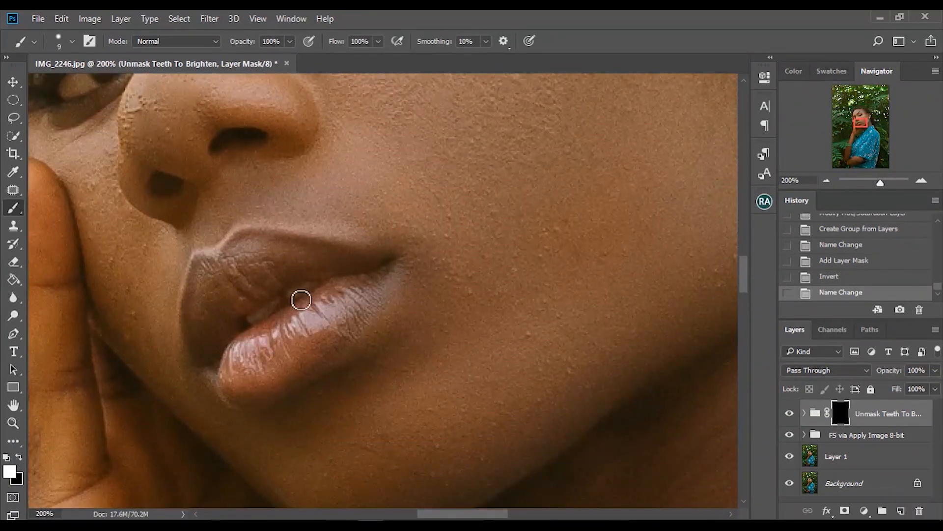
mouse_move(311, 297)
mouse_down()
mouse_move(314, 289)
mouse_move(297, 294)
mouse_up()
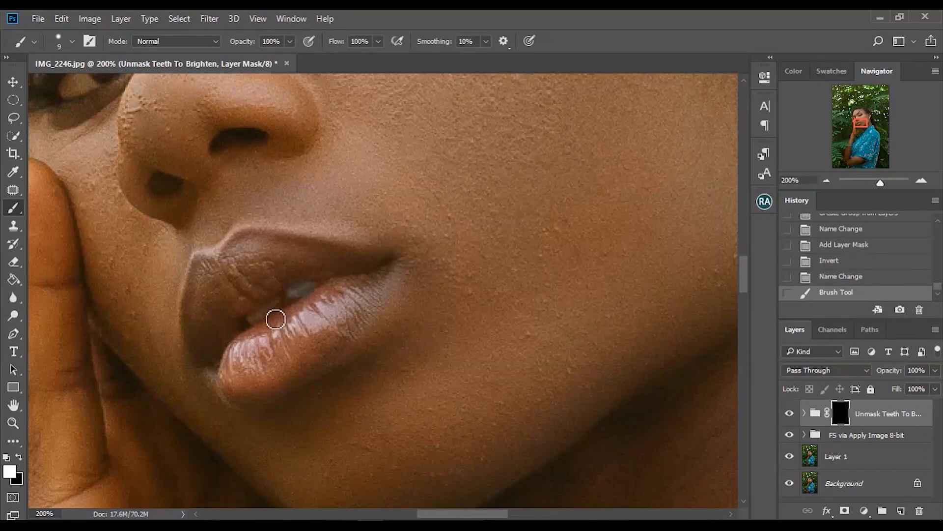
drag(257, 320, 281, 310)
- Paint white on the same brightening mask over the whites of both eyes
drag(739, 282, 747, 257)
mouse_move(348, 261)
mouse_down()
mouse_move(334, 265)
mouse_move(323, 253)
mouse_move(337, 272)
mouse_move(309, 276)
mouse_up()
mouse_move(414, 240)
mouse_down()
mouse_move(421, 219)
mouse_move(370, 264)
mouse_move(337, 245)
mouse_move(328, 284)
mouse_up()
mouse_move(75, 418)
mouse_down()
mouse_move(84, 392)
mouse_move(97, 411)
mouse_move(65, 417)
mouse_up()
- Lower the brightening group's opacity to 64% and compare the portrait with and without the group
key(ctrl+0)
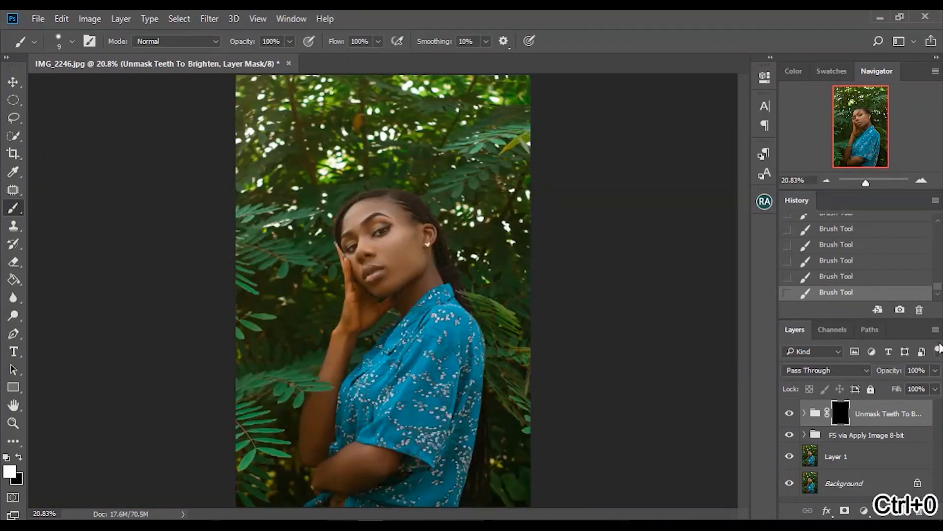
click(936, 371)
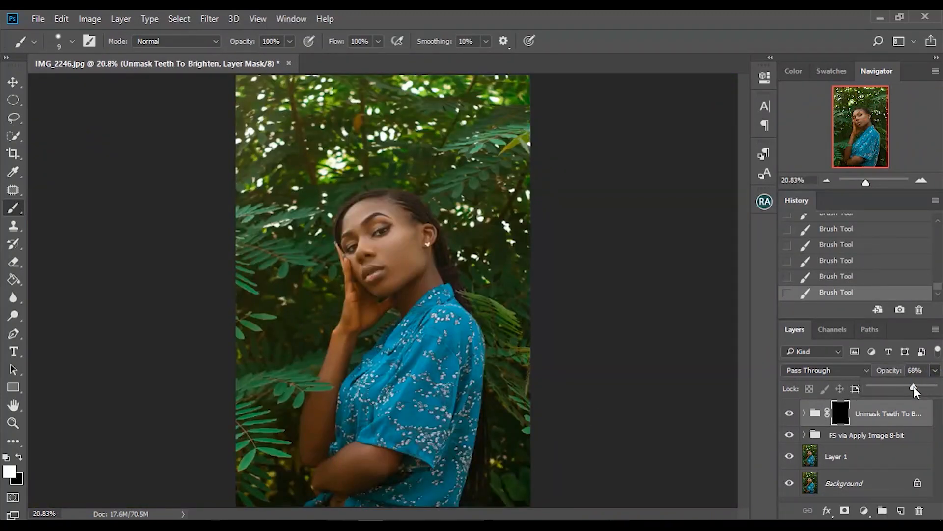
drag(909, 386, 912, 386)
click(790, 414)
click(789, 414)
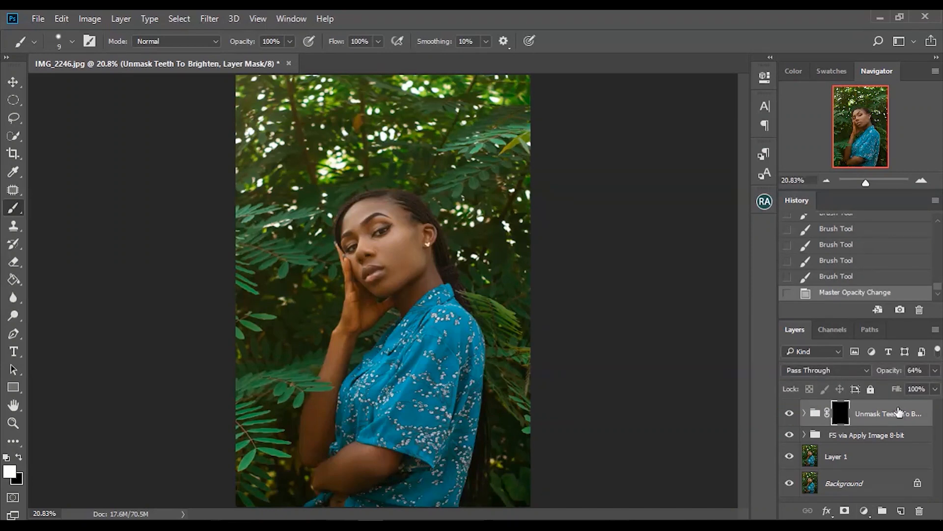
- Add a Selective Color adjustment layer with Reds set to Cyan -6, Magenta -7, Yellow +6 and Black +5
click(866, 511)
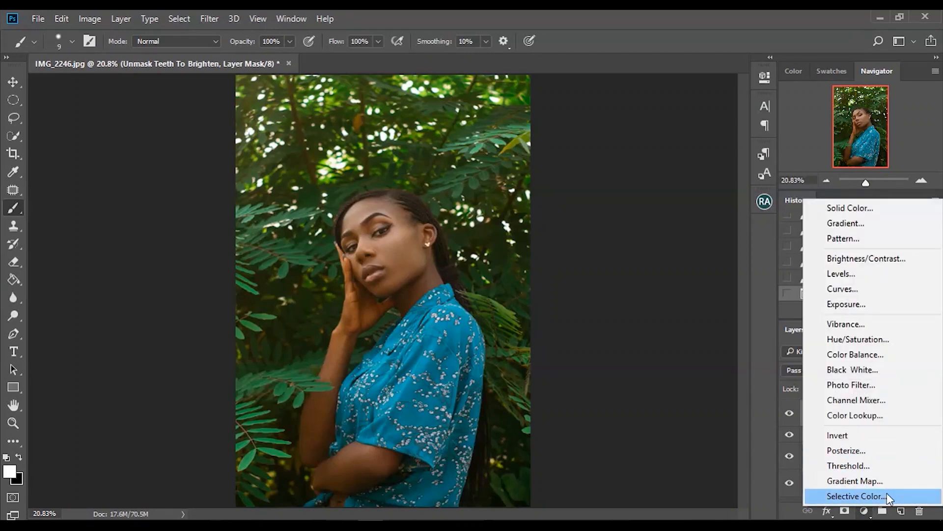
click(886, 493)
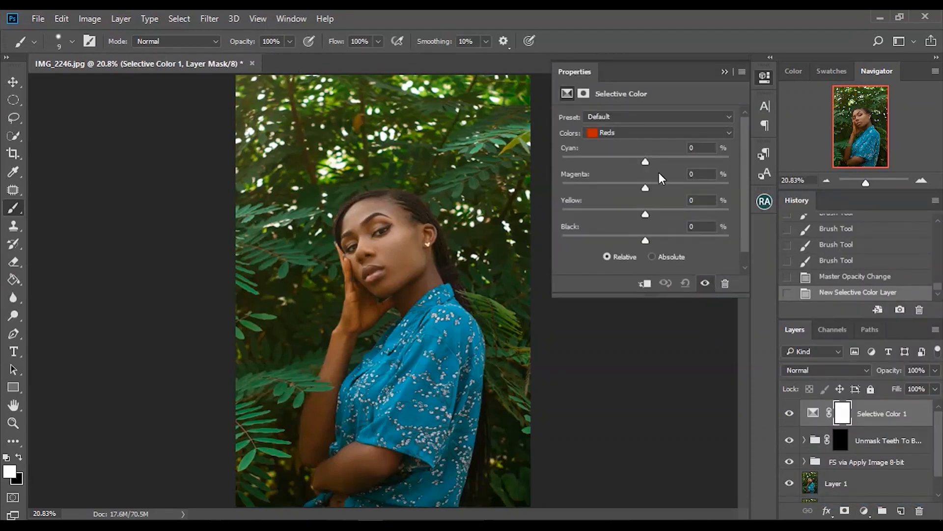
drag(646, 163, 640, 188)
drag(645, 188, 653, 217)
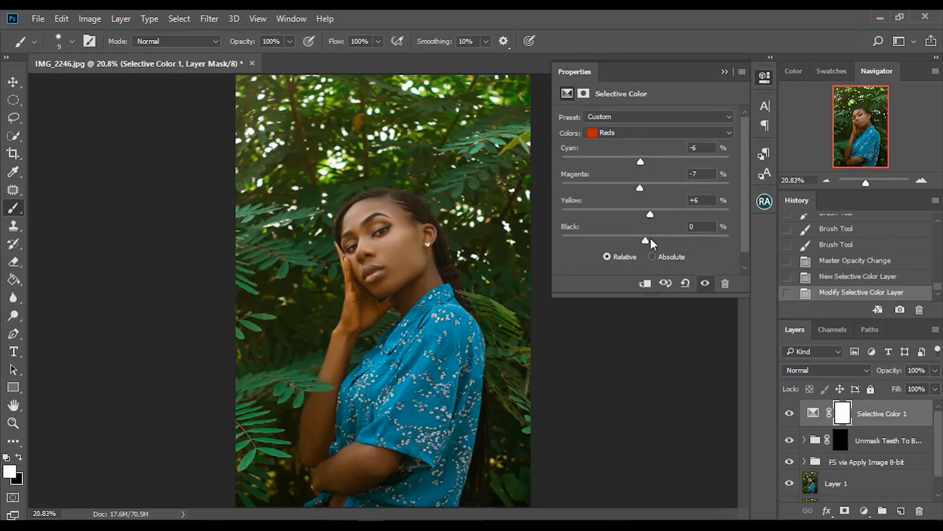
drag(647, 238, 650, 240)
- Compare the face and hand with and without the Selective Color adjustment at closer magnifications
drag(870, 182, 871, 181)
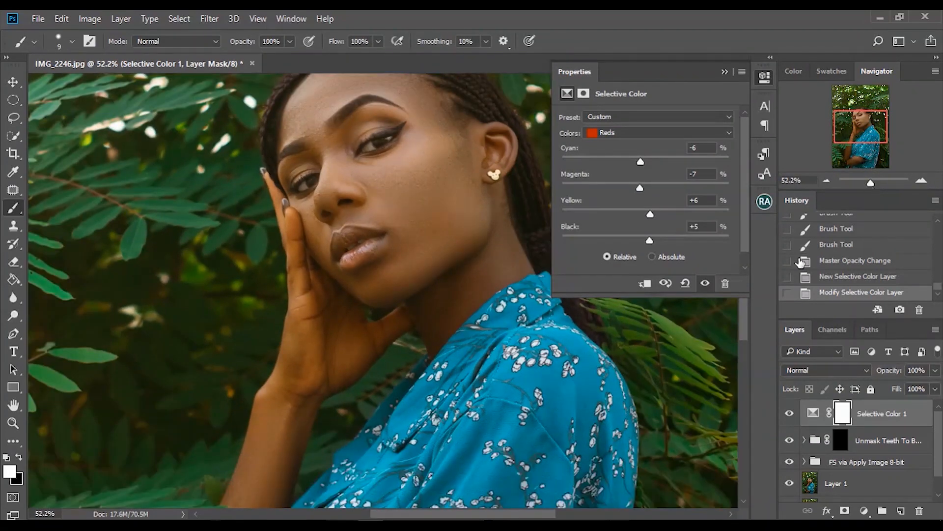
click(790, 415)
click(789, 415)
click(790, 414)
click(790, 415)
drag(875, 181, 875, 182)
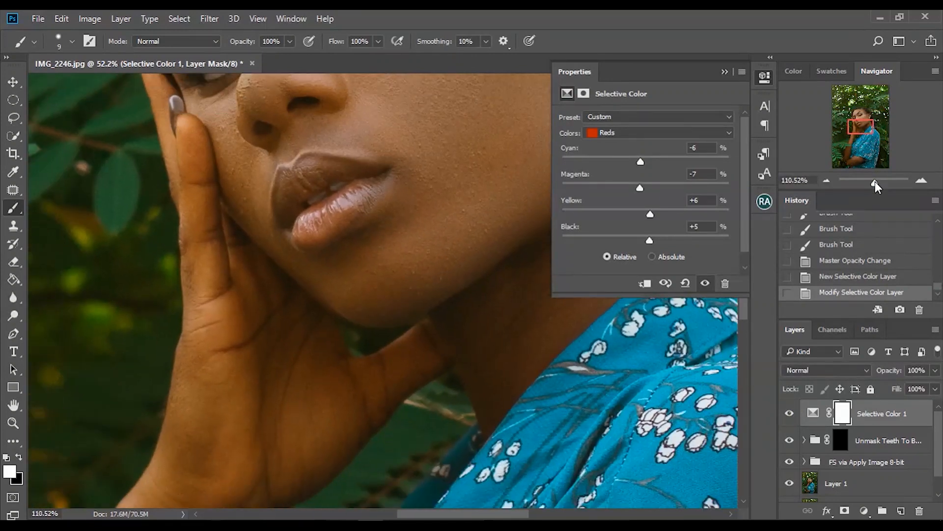
click(789, 414)
click(790, 416)
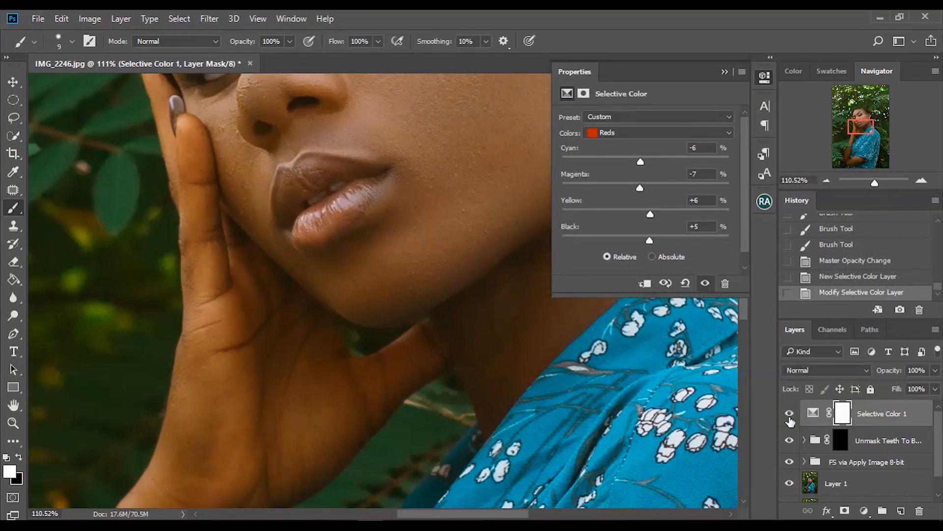
- Refine the Reds in the Selective Color adjustment to Magenta -5 and Yellow +2, and fine-tune their Cyan
drag(875, 181, 866, 176)
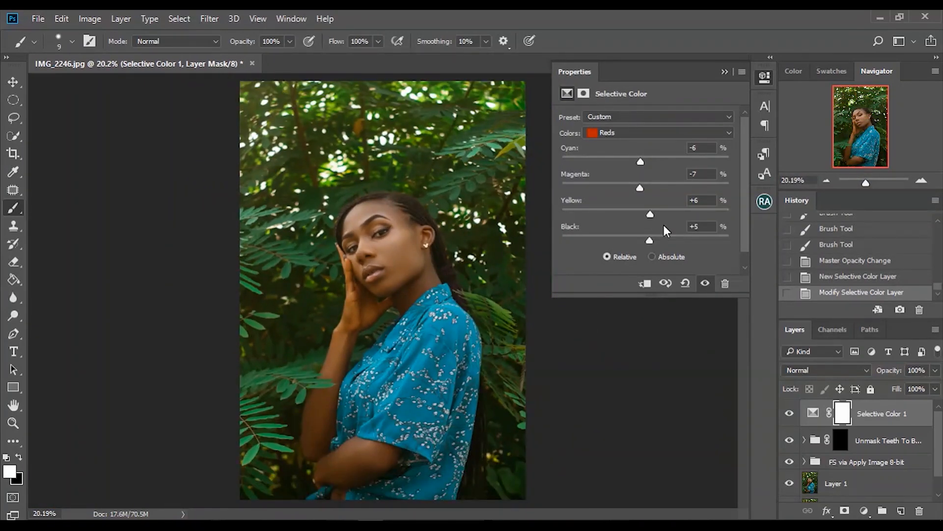
drag(641, 186, 640, 187)
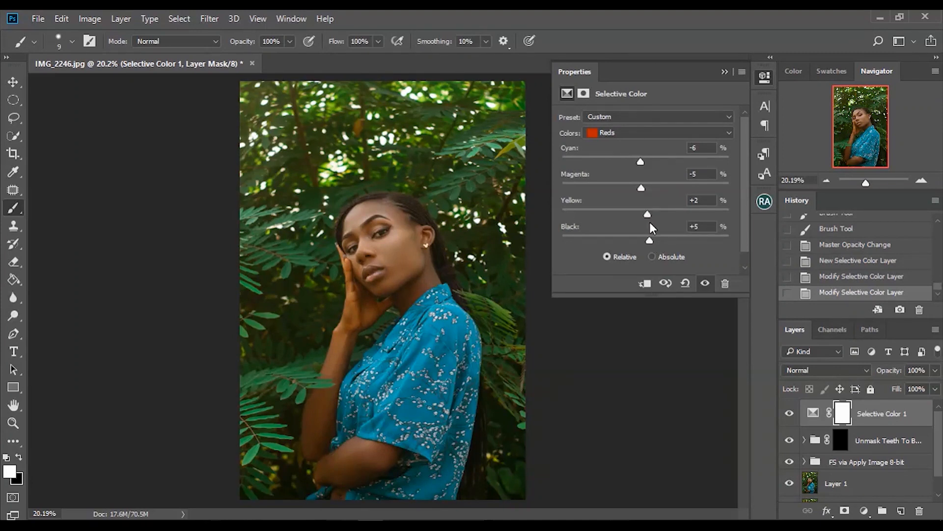
mouse_move(640, 162)
mouse_down()
mouse_move(630, 161)
mouse_move(657, 161)
mouse_move(625, 162)
mouse_move(639, 170)
mouse_up()
- Adjust the Blues in the Selective Color layer, lowering Magenta to -100 and reducing Black
click(655, 134)
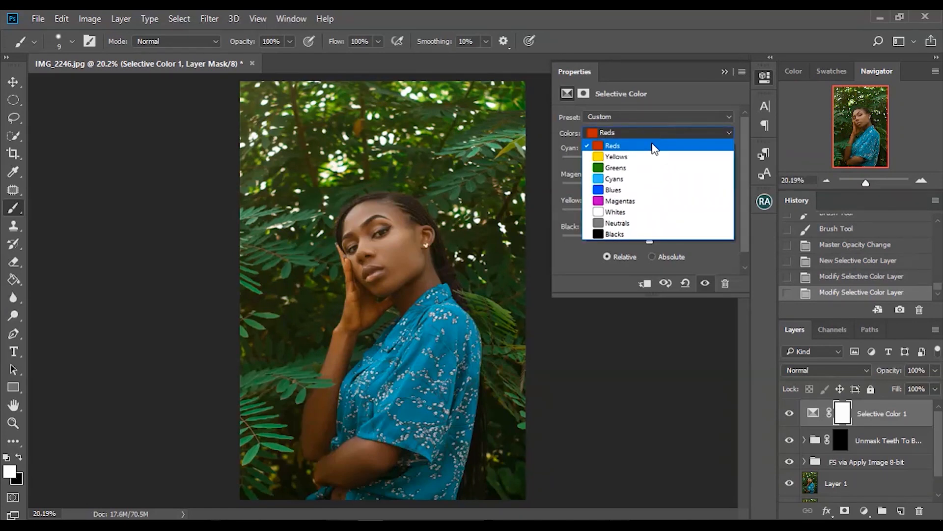
click(657, 190)
drag(646, 157, 512, 240)
drag(616, 219, 614, 252)
- Set the Cyans to Cyan +13, Magenta -13, Yellow +26 and Black +5, and compare the portrait with and without the adjustment
click(624, 132)
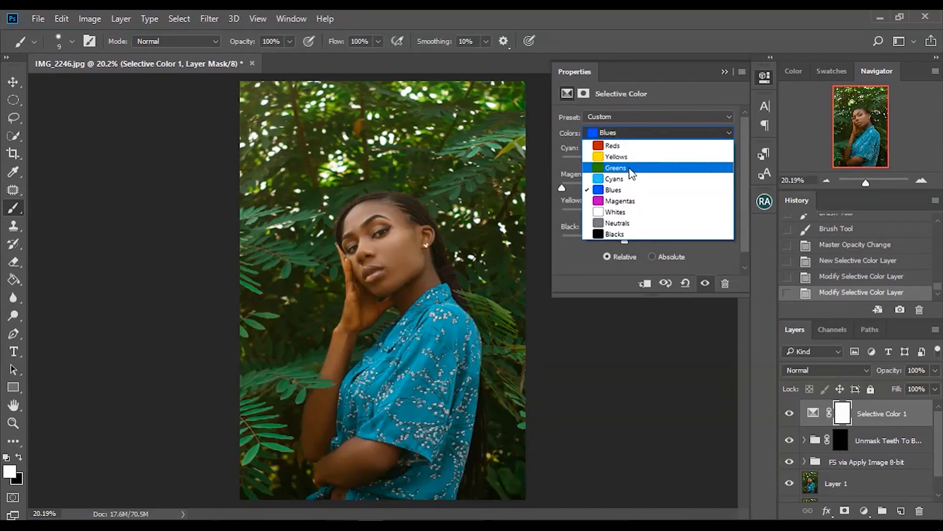
click(632, 177)
drag(645, 159, 657, 221)
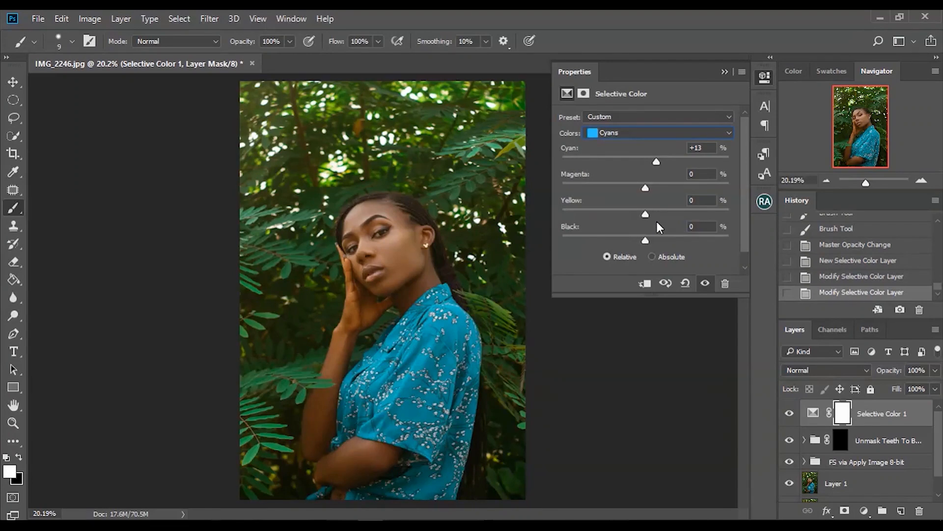
drag(645, 187, 603, 217)
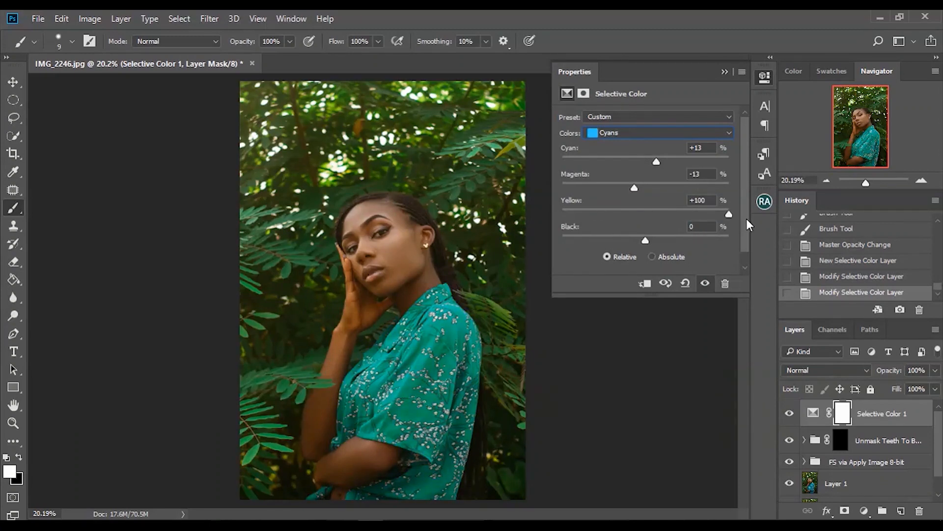
drag(675, 235, 649, 246)
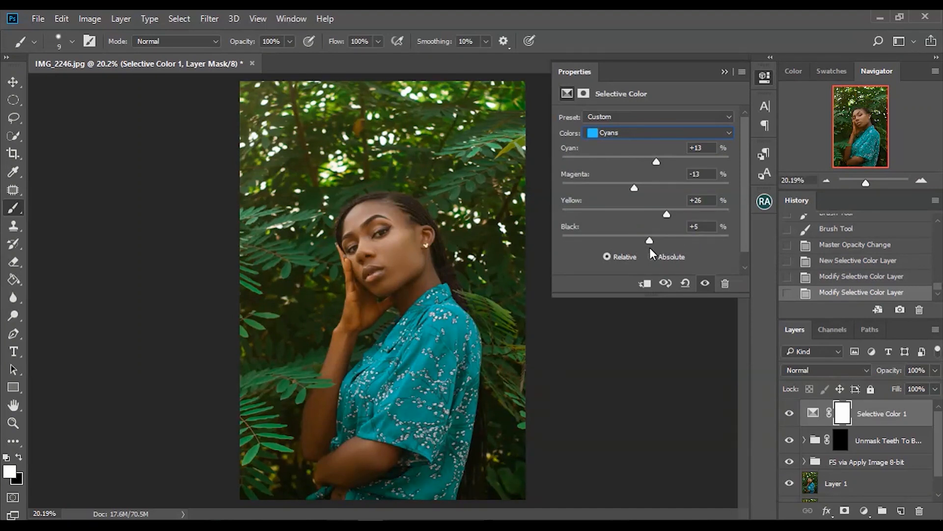
click(789, 414)
click(789, 414)
click(789, 414)
click(789, 414)
- Set the Greens in the Selective Color layer to Cyan +100, Magenta -100, Yellow -100 and Black +62
click(665, 133)
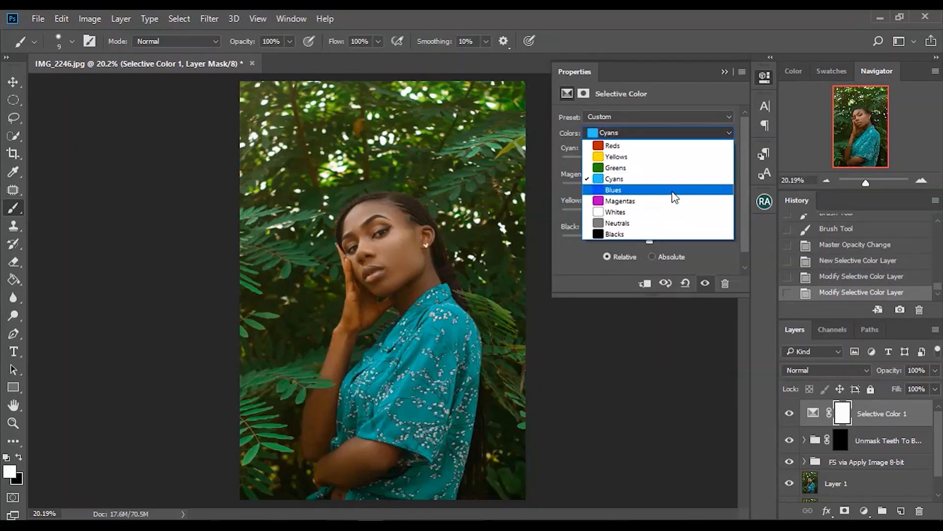
click(662, 168)
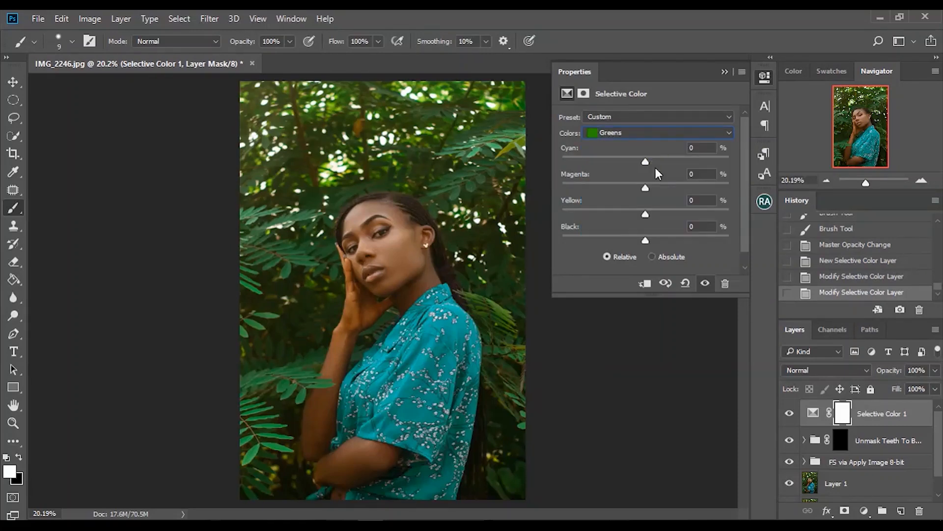
drag(646, 161, 724, 165)
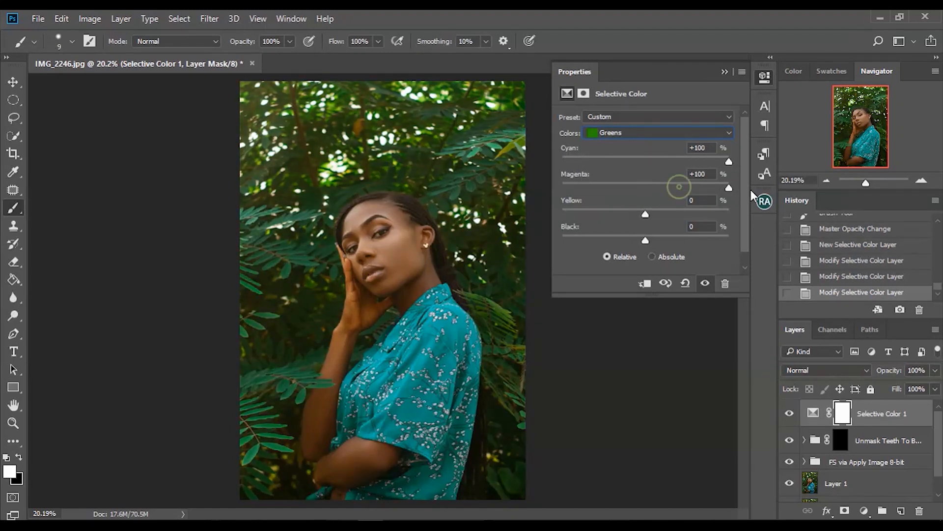
drag(645, 188, 560, 201)
drag(645, 214, 538, 230)
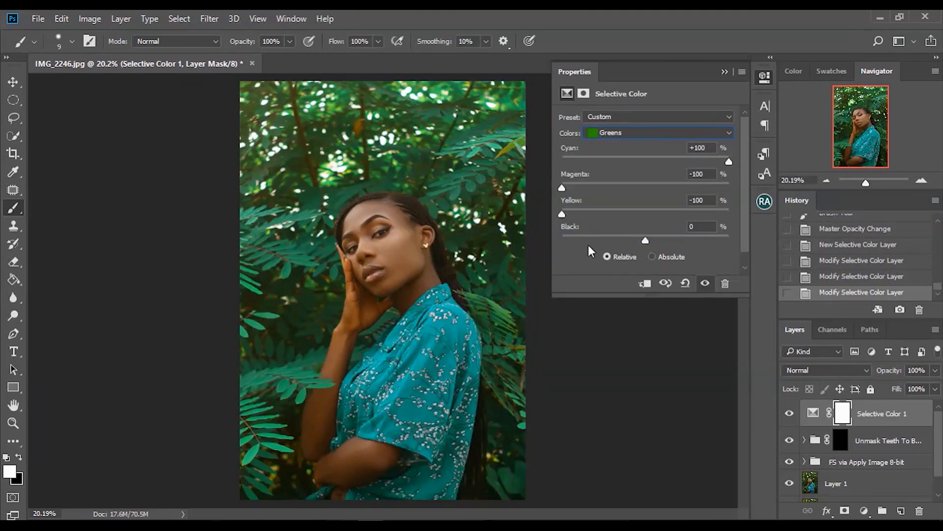
drag(597, 237, 735, 238)
mouse_move(653, 186)
mouse_down()
mouse_move(638, 185)
mouse_move(671, 187)
mouse_up()
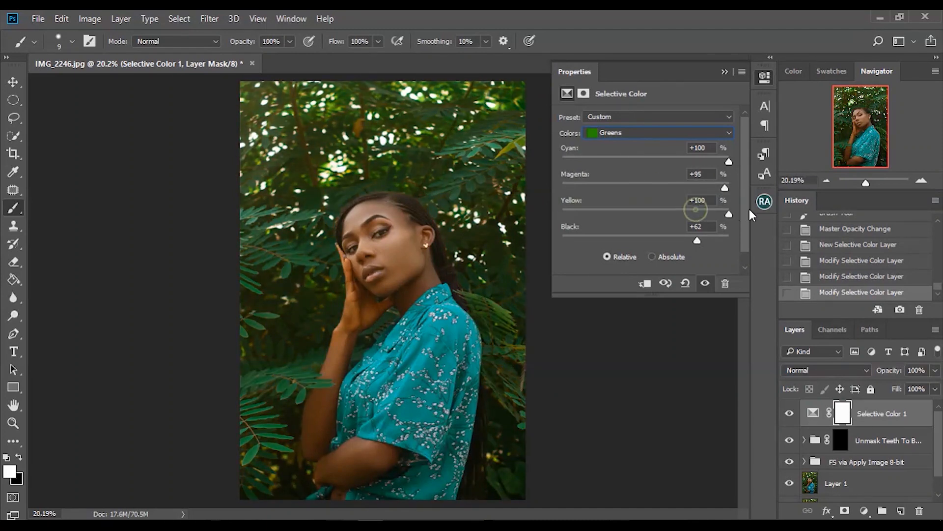
drag(666, 185, 514, 185)
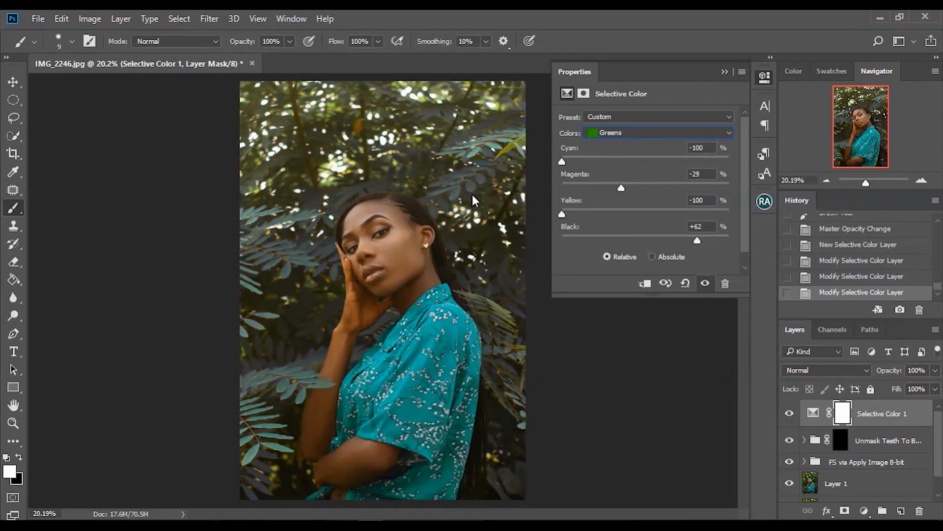
drag(561, 161, 729, 161)
drag(621, 188, 461, 221)
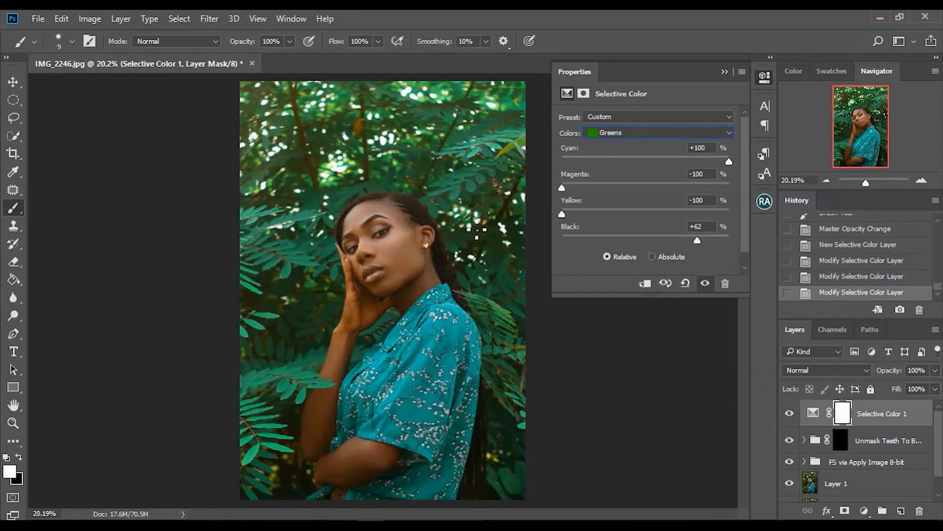
- Compare the edited portrait with the Background layer alone, restore all layers, and enlarge the layer list to show the whole stack
click(724, 72)
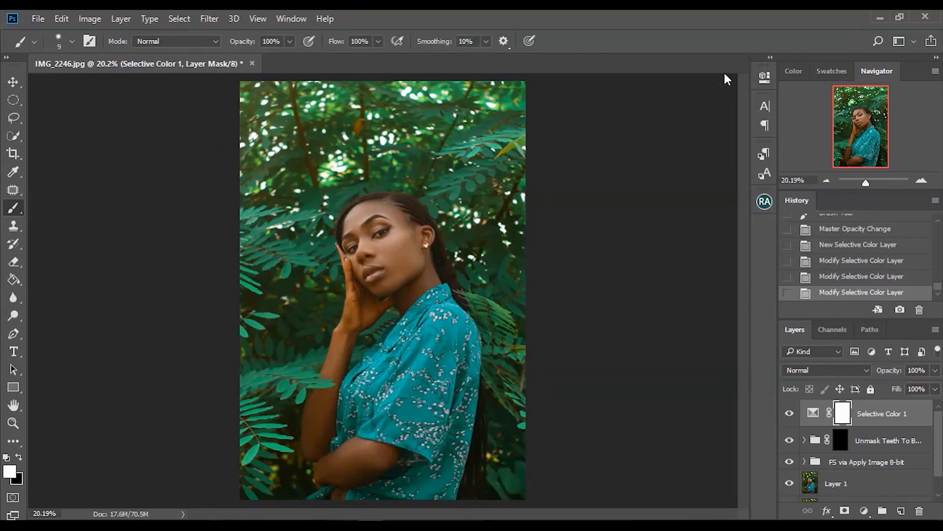
scroll(941, 459, down, 1)
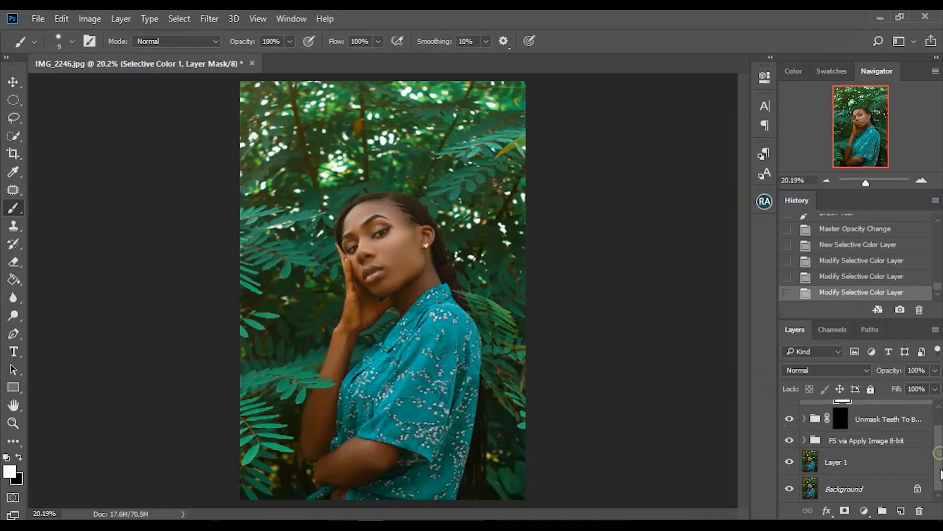
alt+click(789, 489)
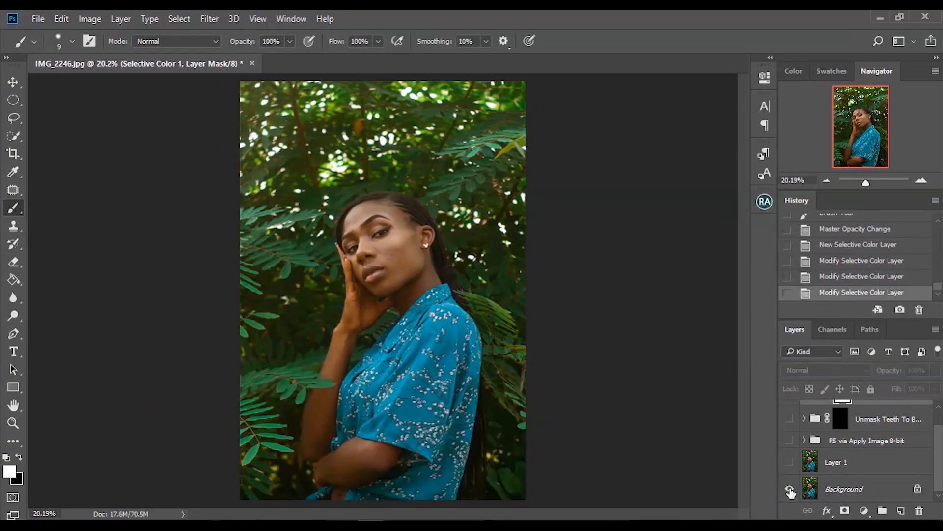
alt+click(790, 489)
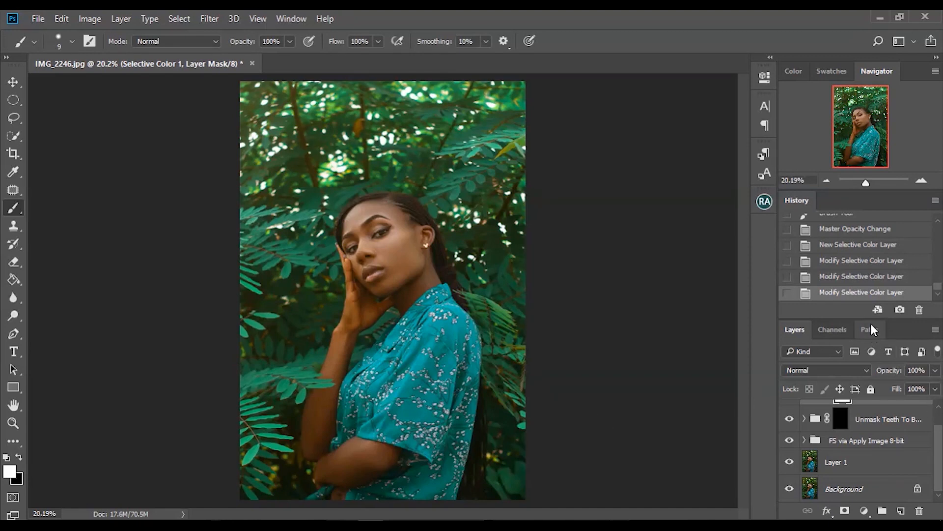
drag(868, 318, 871, 263)
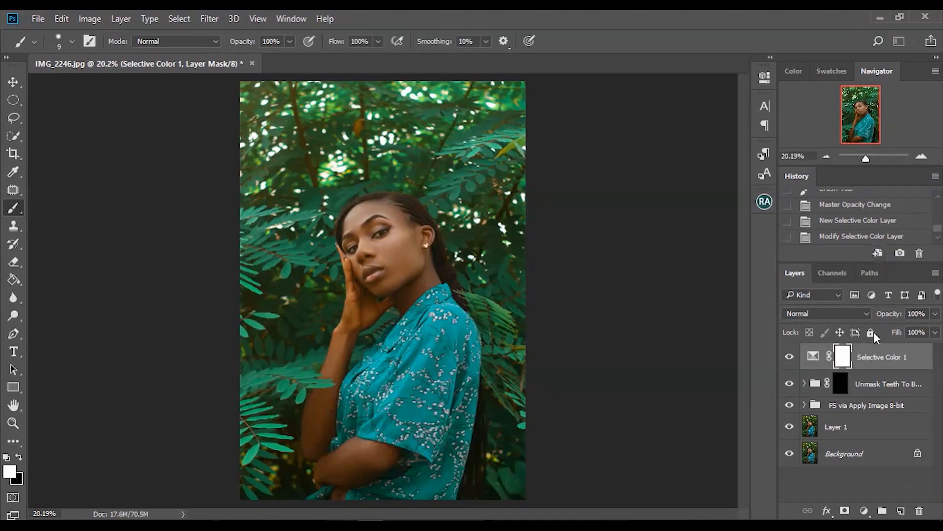
- Examine the recoloured face, shirt and foliage up close, and compare the whole portrait with and without the Selective Color adjustment
double_click(812, 357)
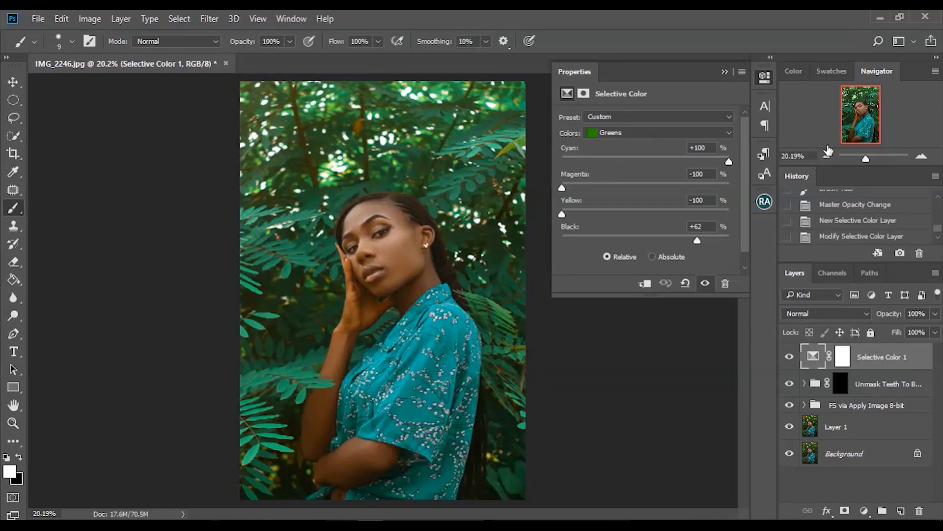
drag(875, 157, 871, 157)
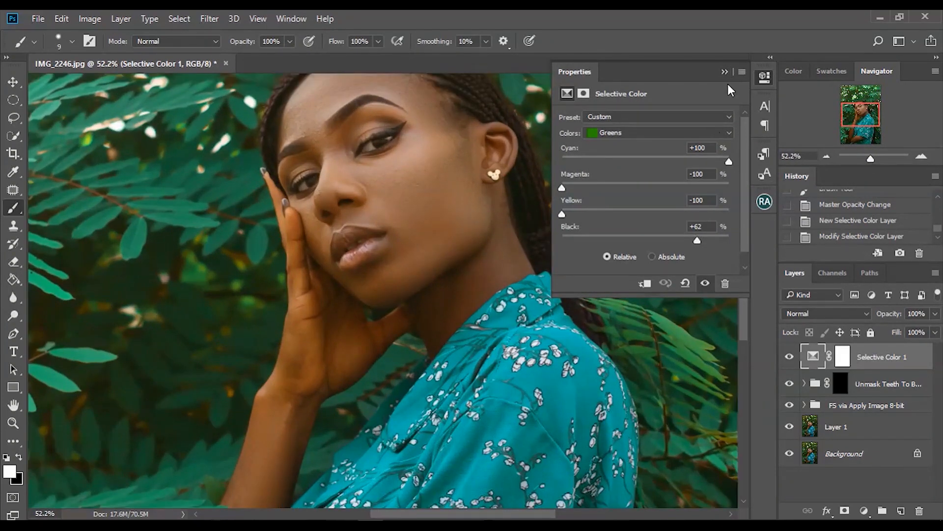
click(725, 68)
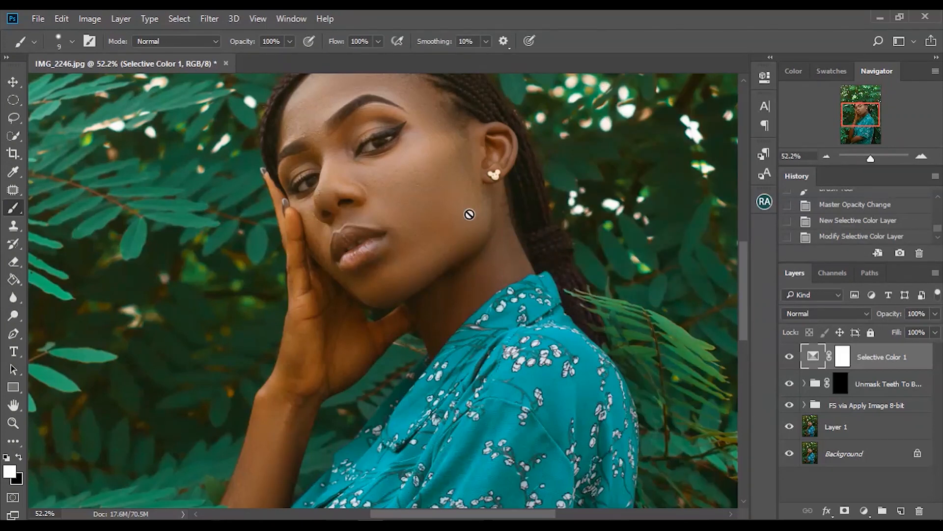
key(ctrl+0)
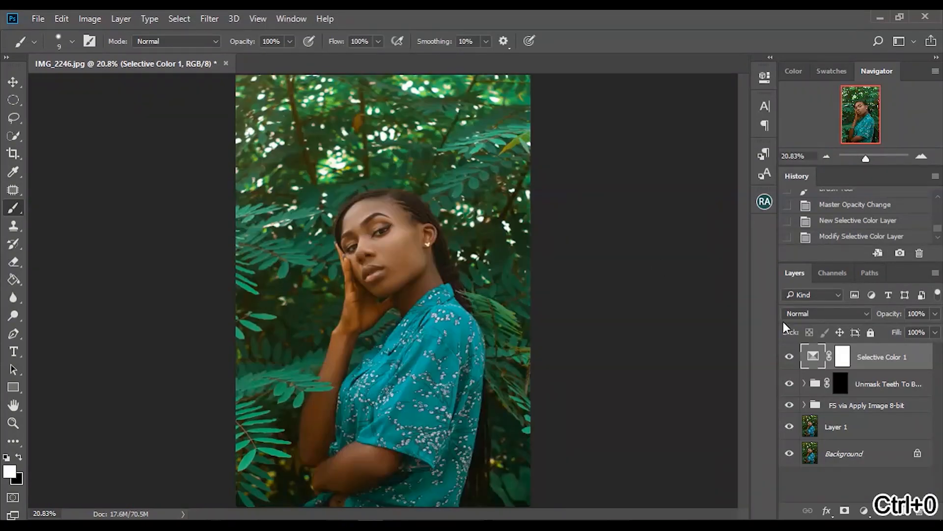
click(789, 356)
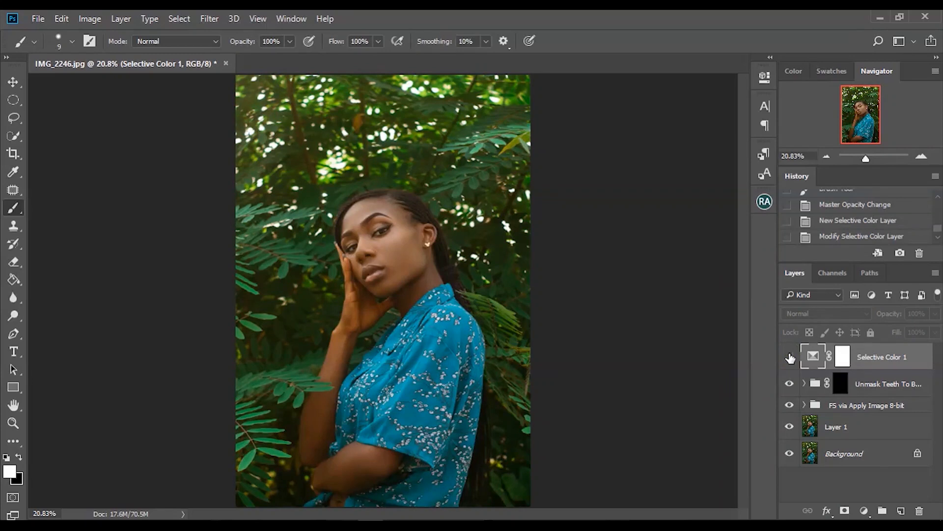
click(790, 357)
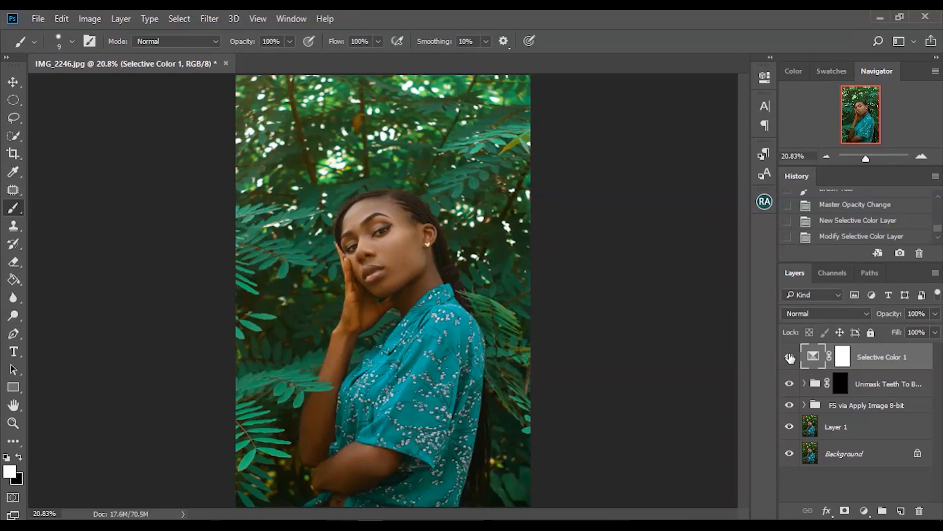
click(790, 357)
click(790, 358)
click(790, 358)
click(790, 359)
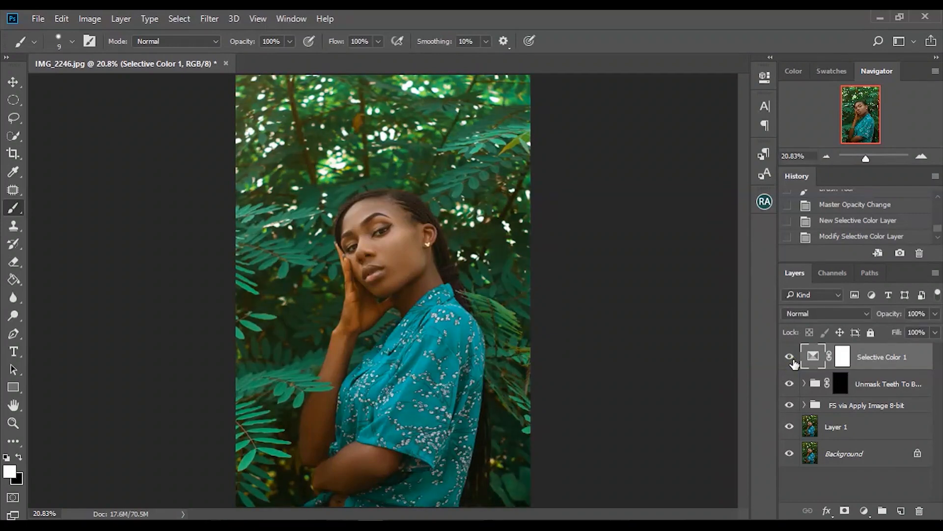